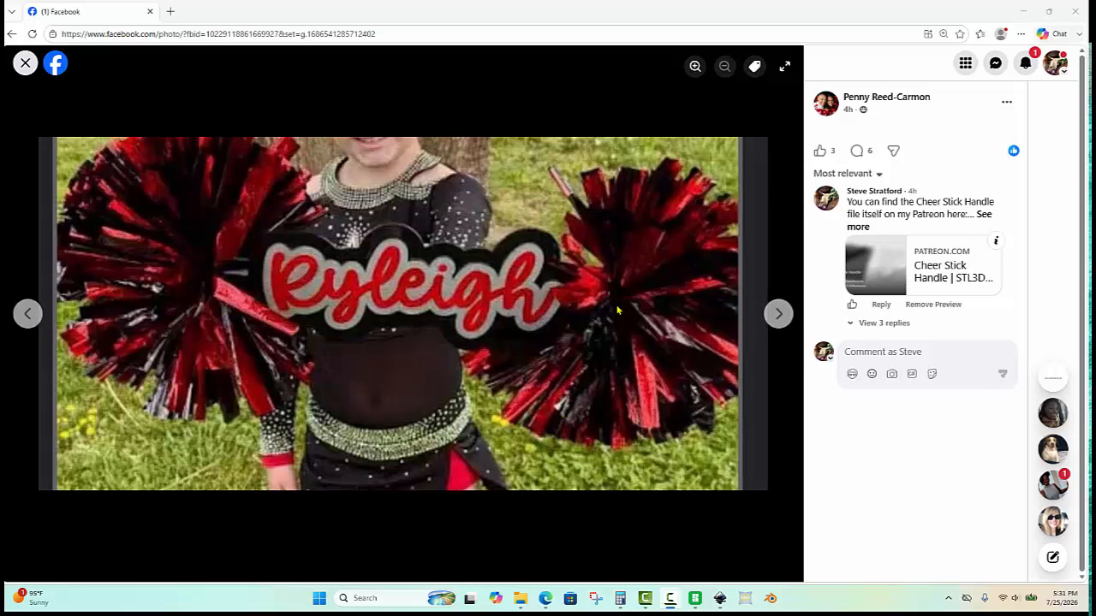
Step: Close the pom-pom reference photo and switch to the ChatGPT conversation containing the name artwork
right_click(383, 297)
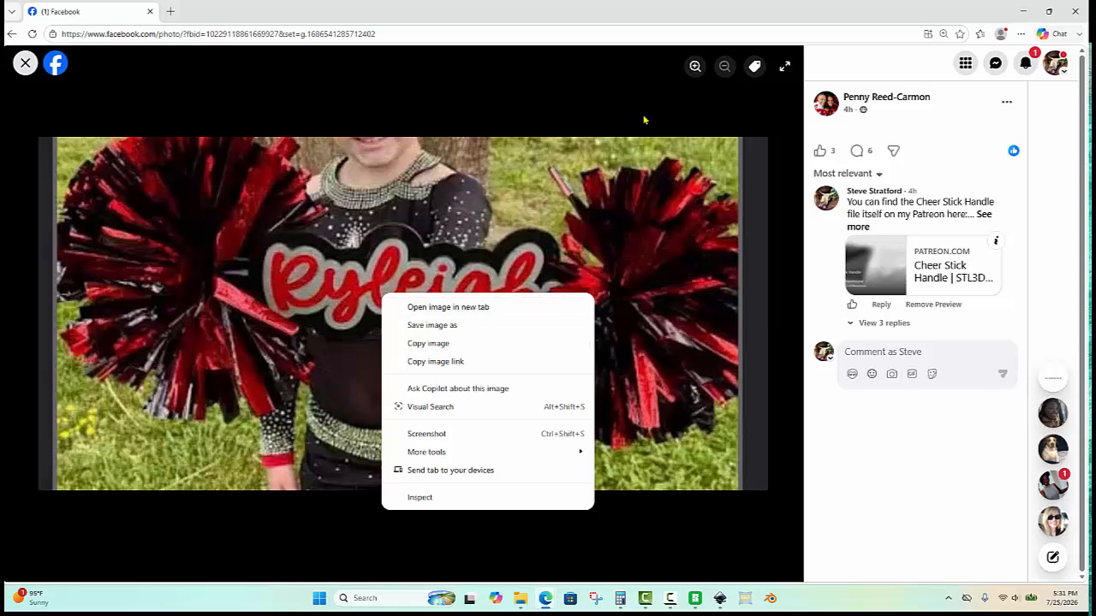
key(Escape)
key(Escape)
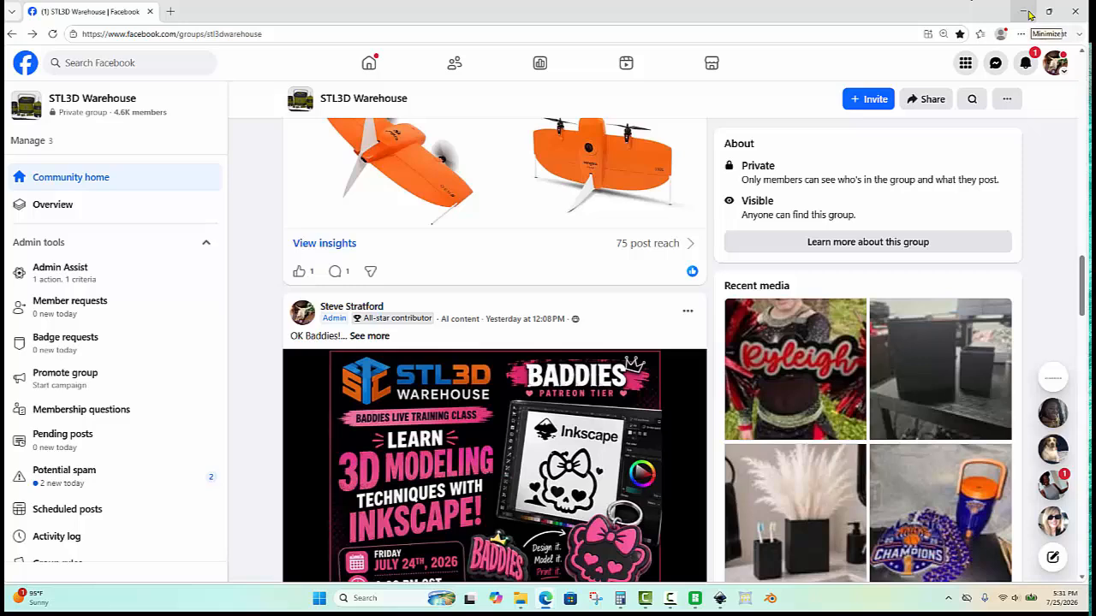
click(1023, 12)
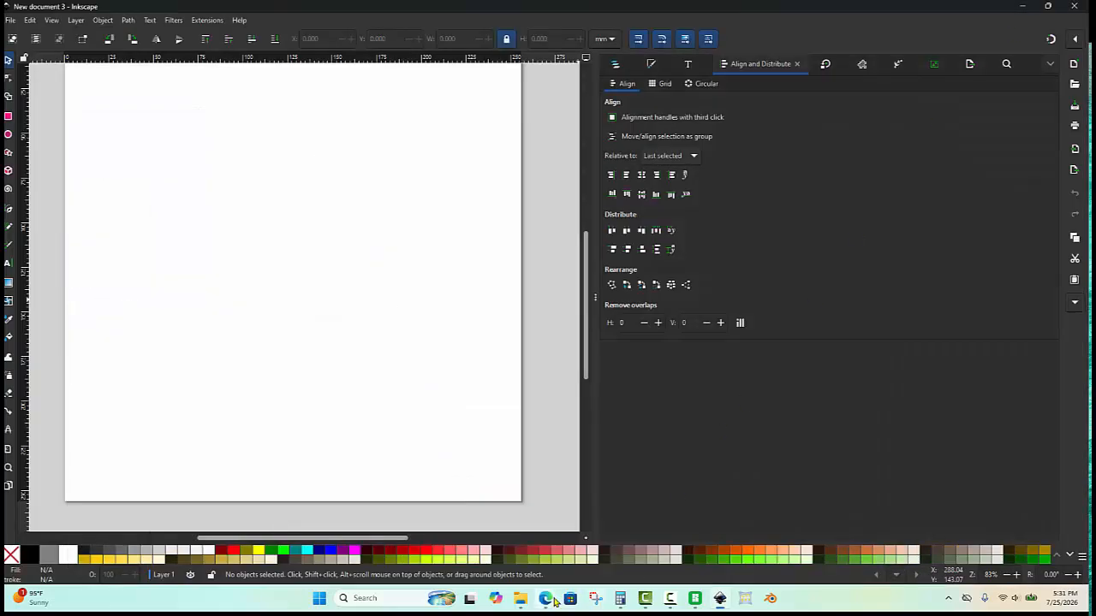
mouse_move(554, 602)
click(513, 539)
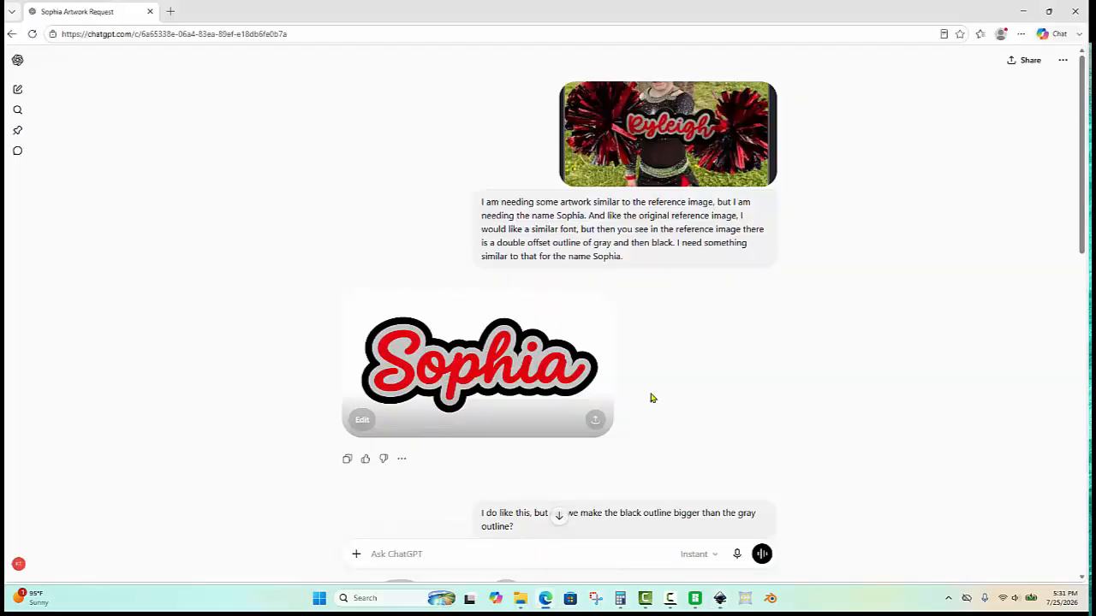
Step: Examine the uploaded cheer reference photo and the first generated name artwork at full size
click(685, 121)
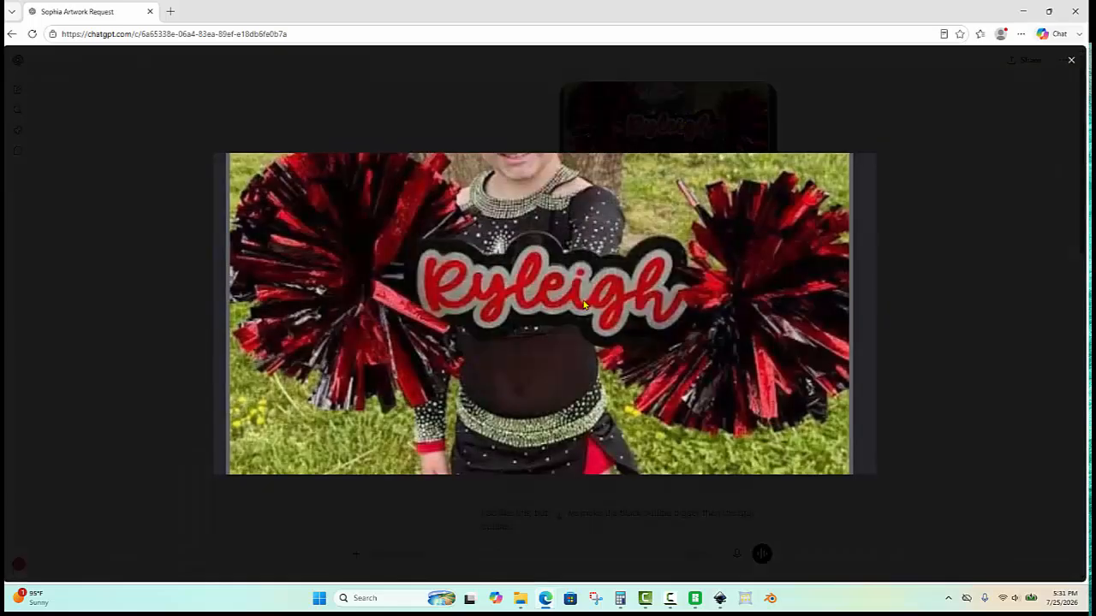
click(1069, 63)
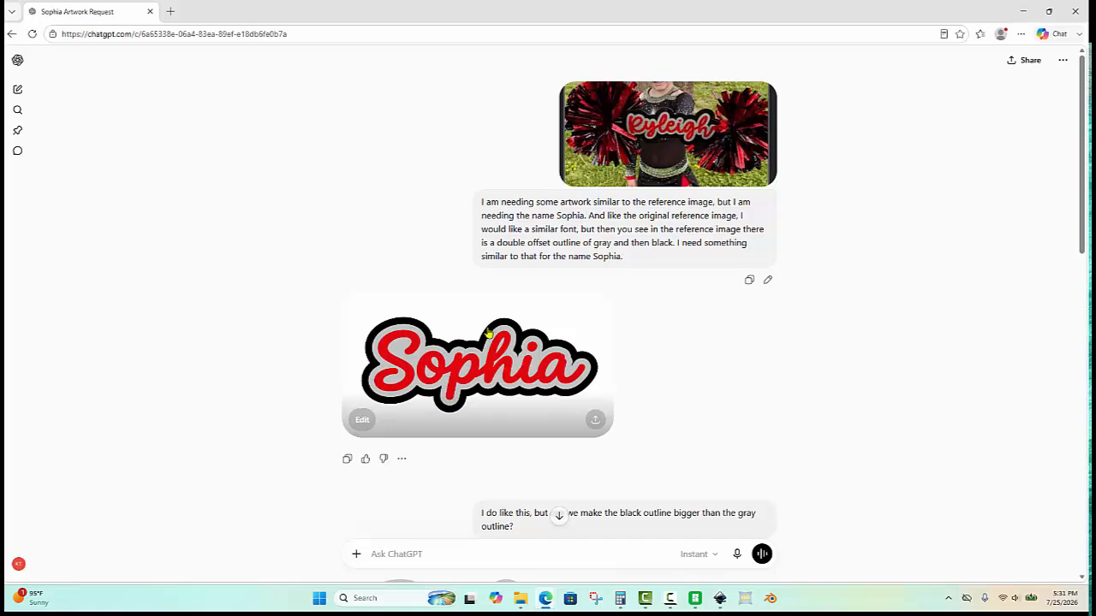
click(466, 355)
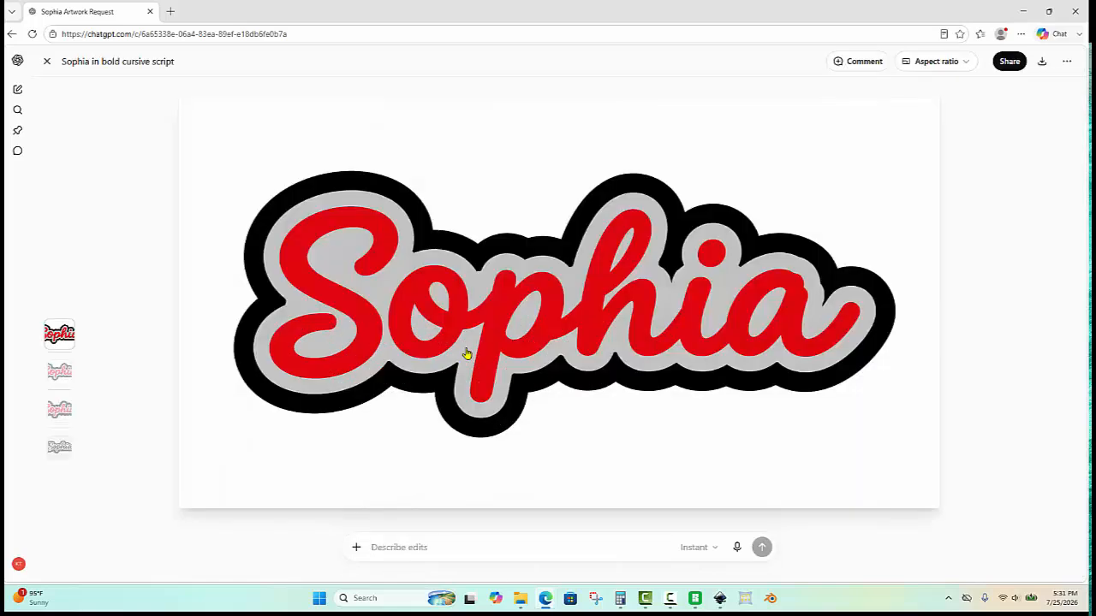
click(48, 65)
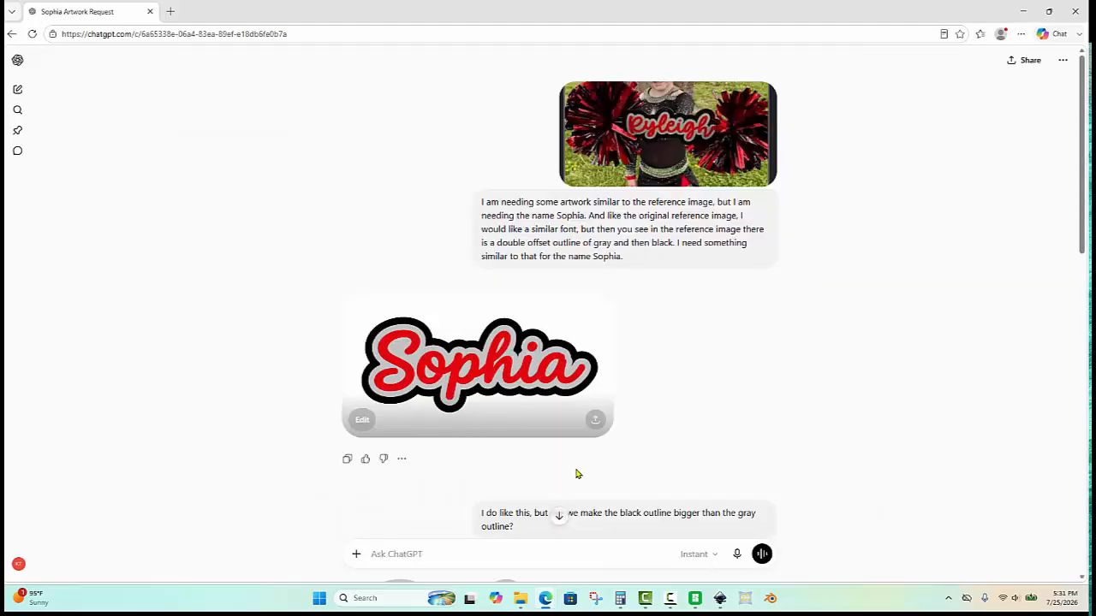
Step: Review the follow-up prompts and artwork revisions, enlarging the version with the widest black outline
scroll(514, 393, down, 3)
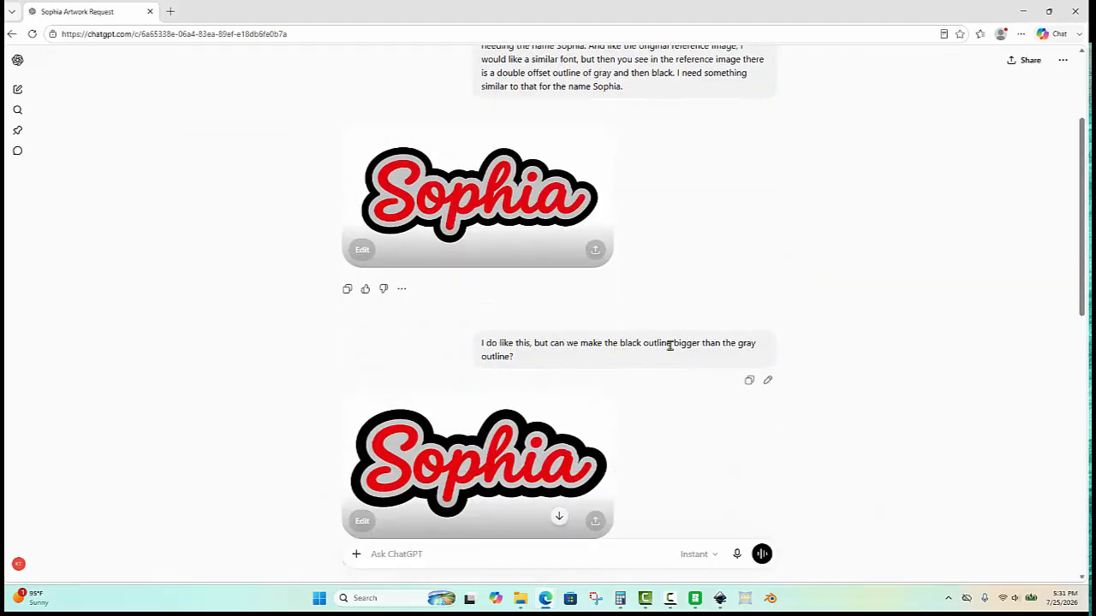
scroll(548, 376, down, 2)
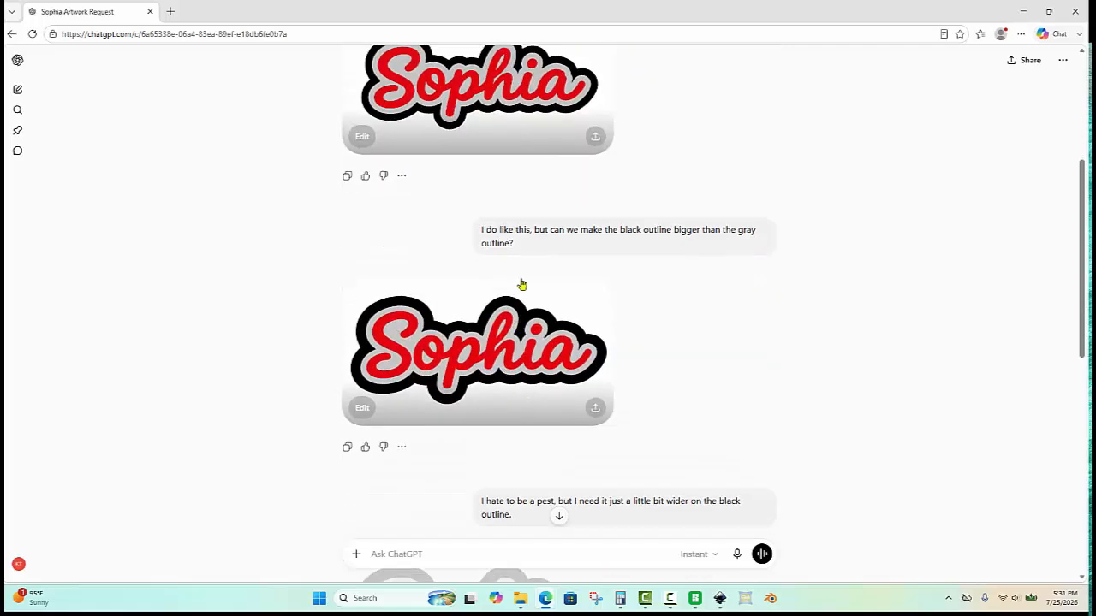
scroll(539, 132, down, 3)
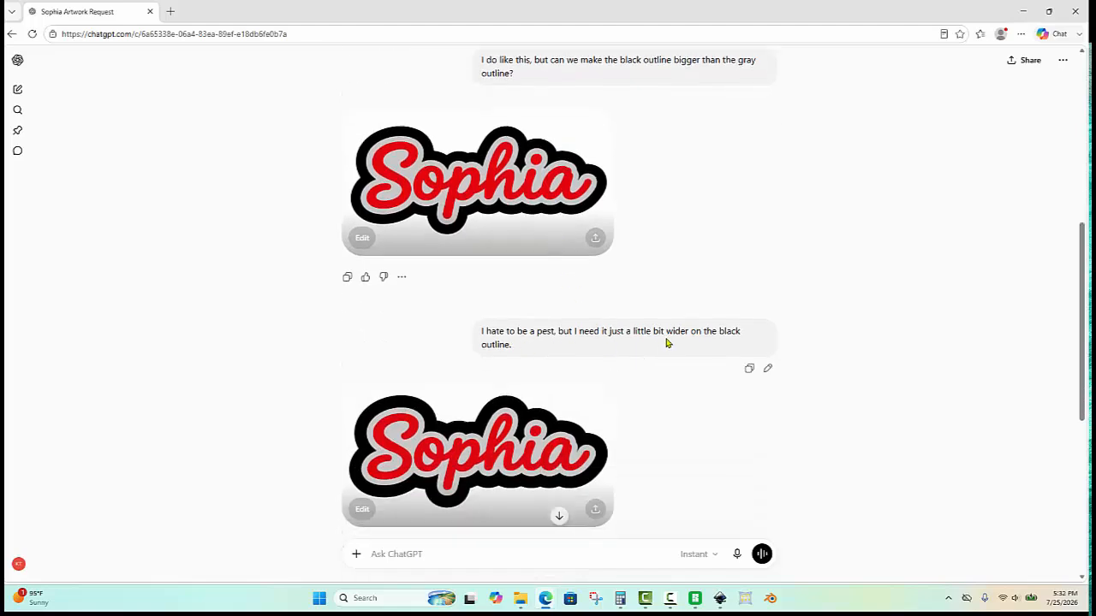
scroll(668, 341, down, 3)
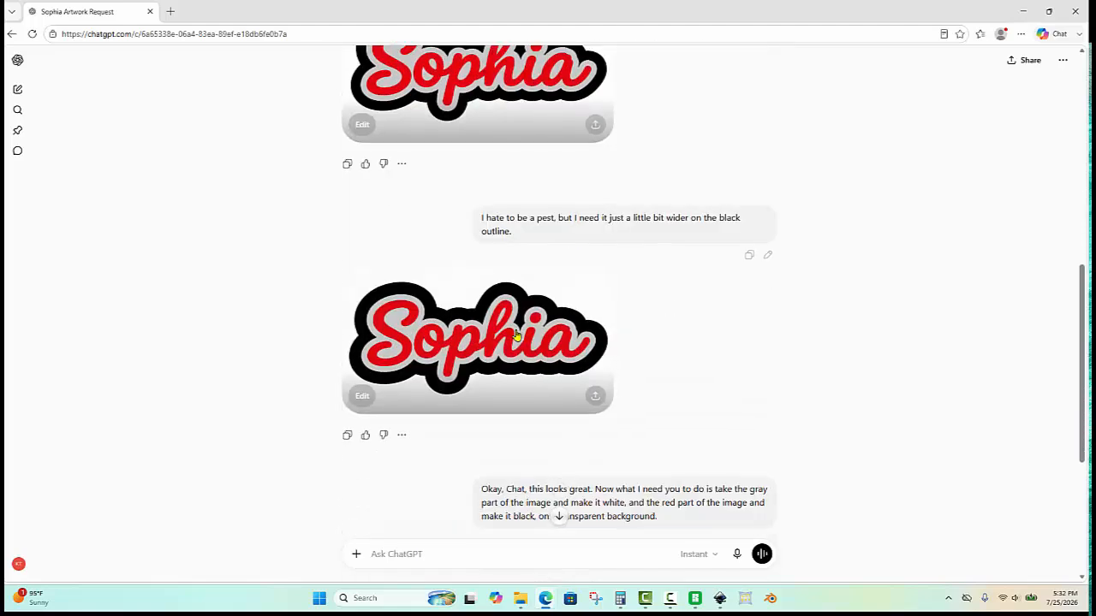
click(497, 334)
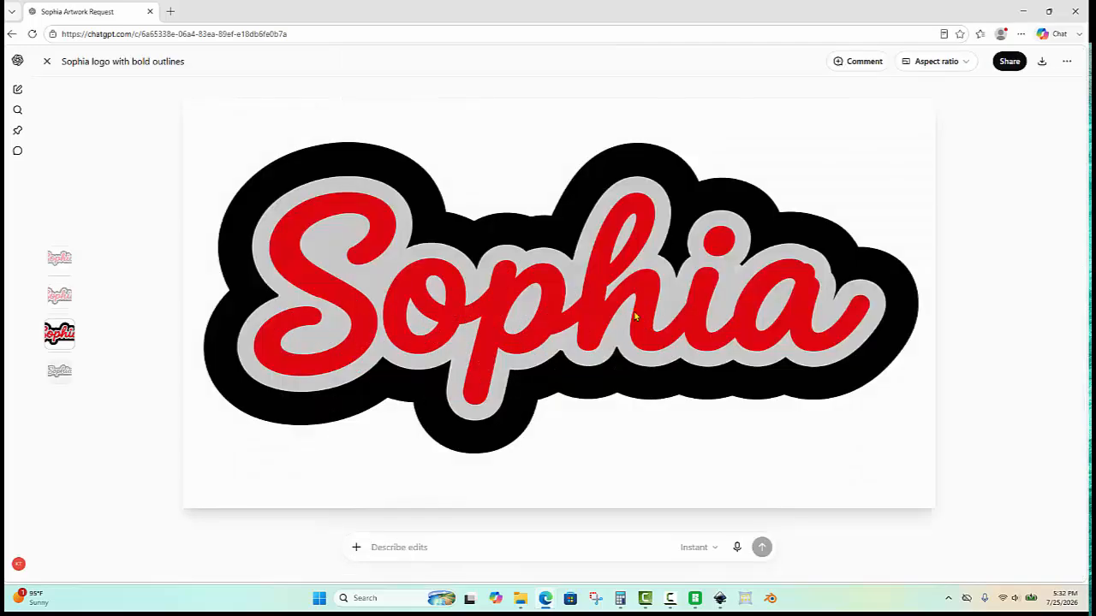
click(48, 64)
Step: Examine the black-and-white artwork at full size and copy the prompt that requested it
scroll(654, 389, down, 3)
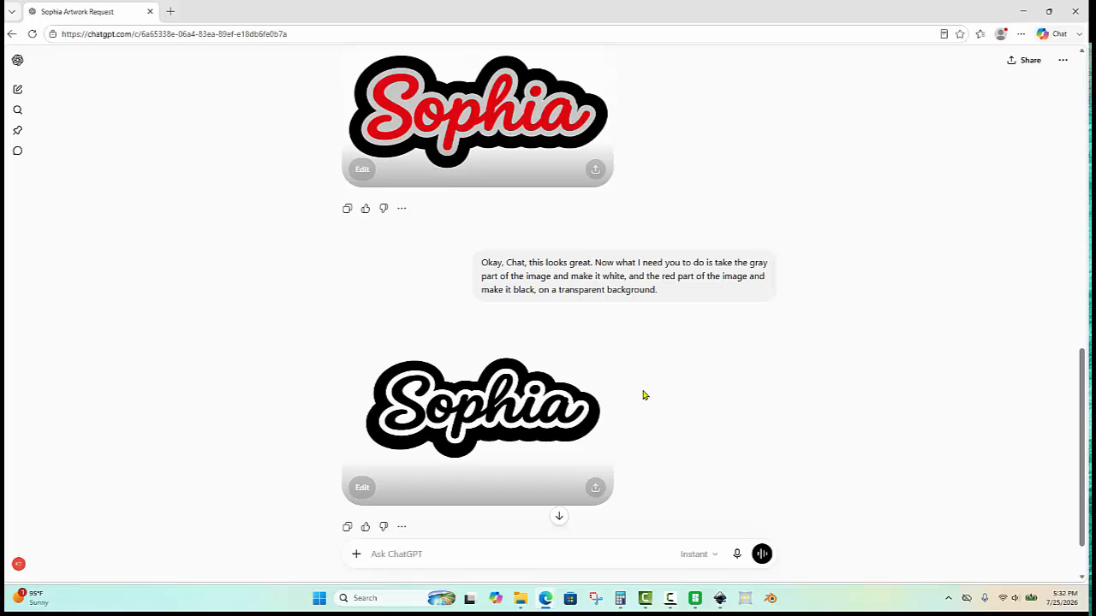
click(540, 413)
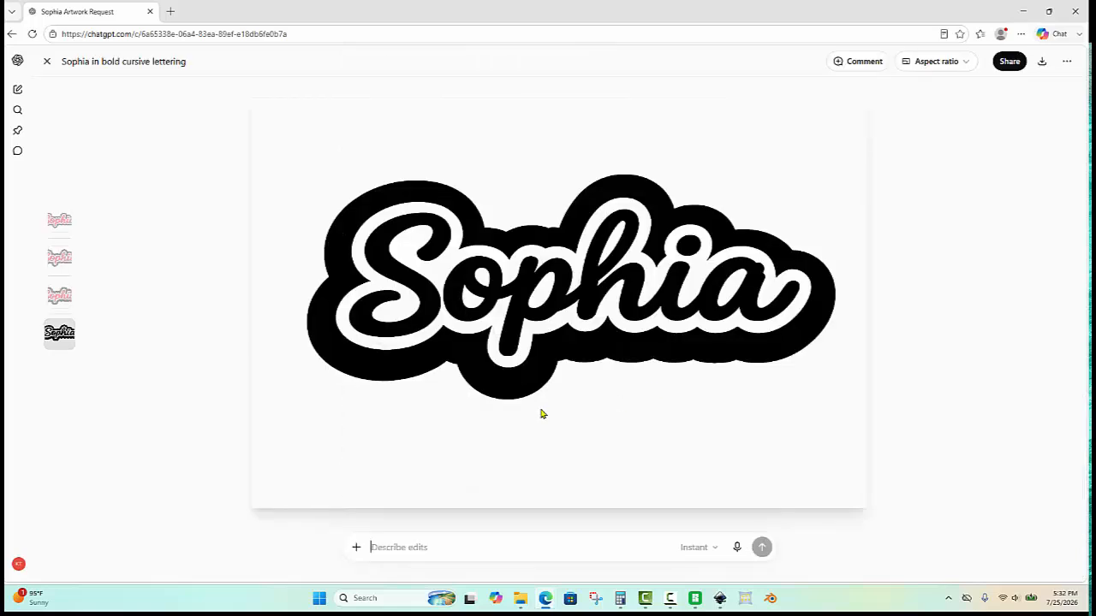
click(47, 62)
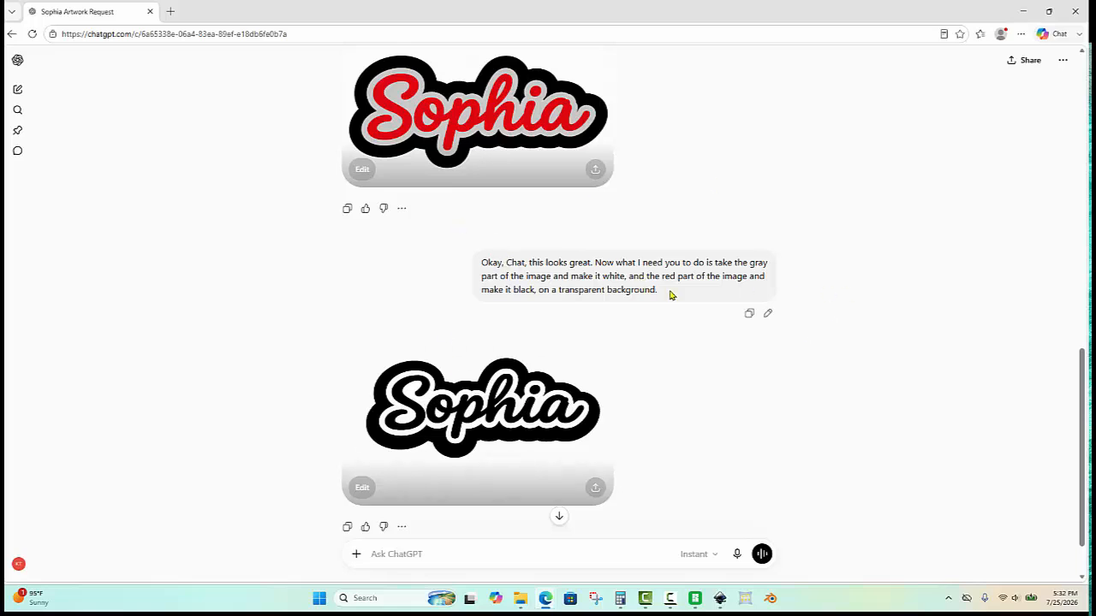
click(750, 314)
Step: Copy the enlarged black-and-white artwork image and paste it into the open Inkscape document
click(545, 387)
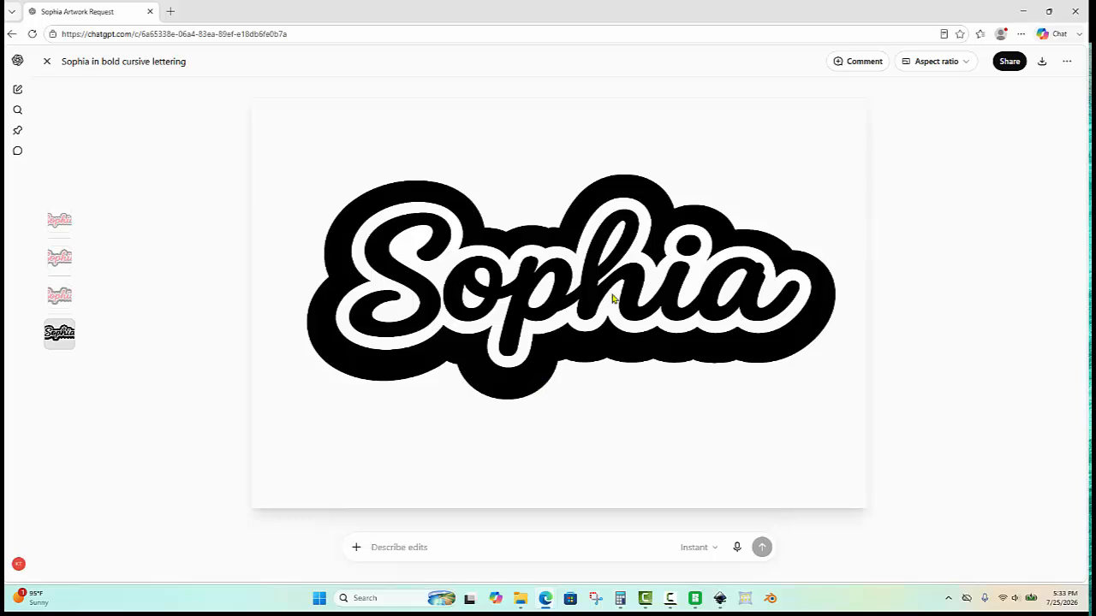
right_click(578, 353)
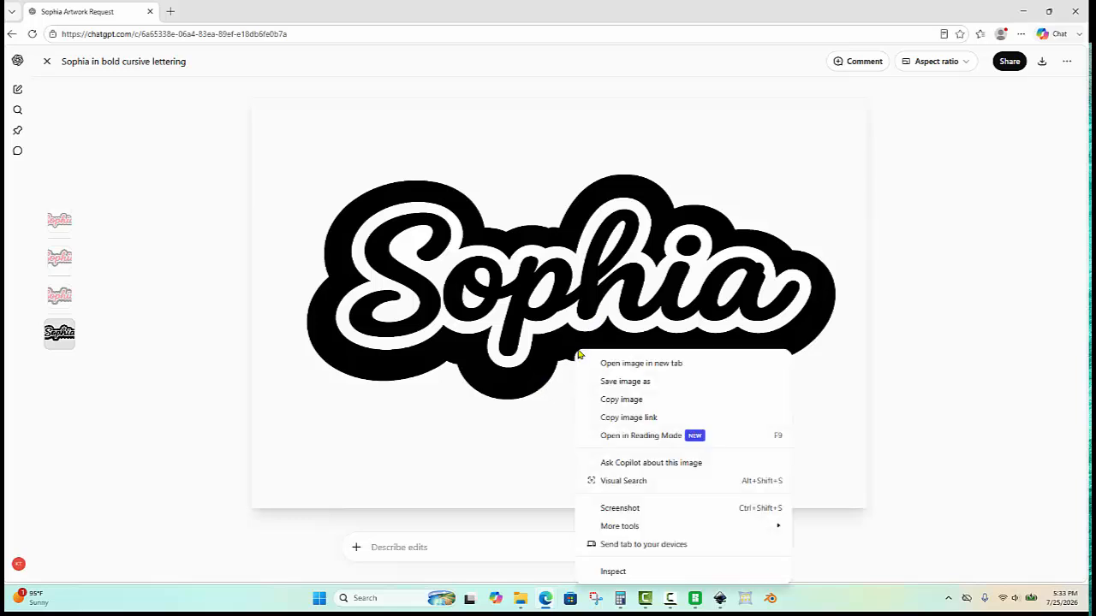
click(641, 402)
mouse_move(720, 606)
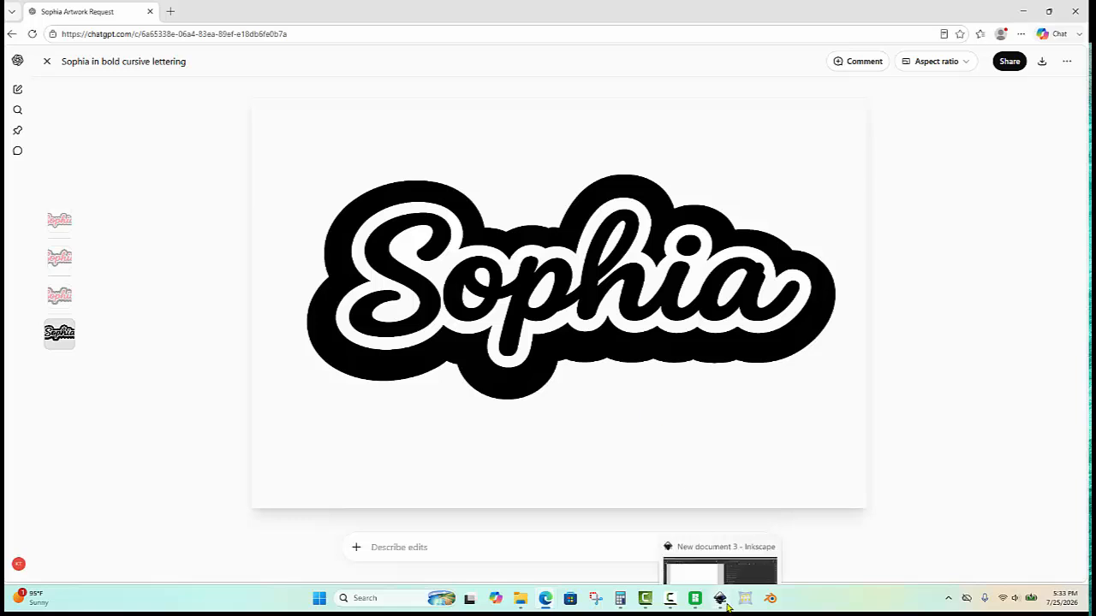
click(697, 552)
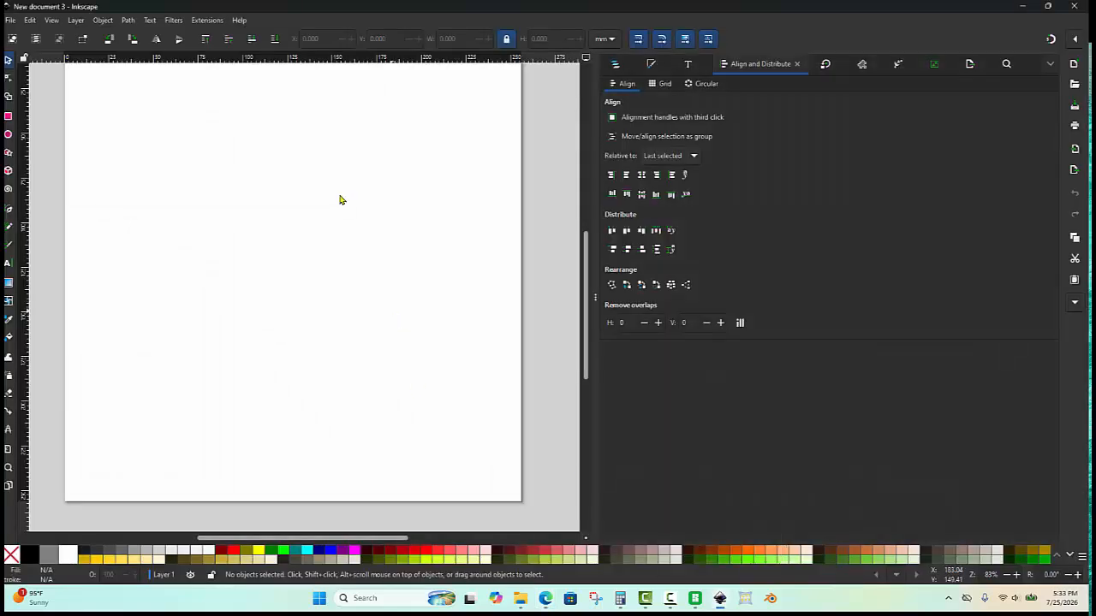
right_click(182, 165)
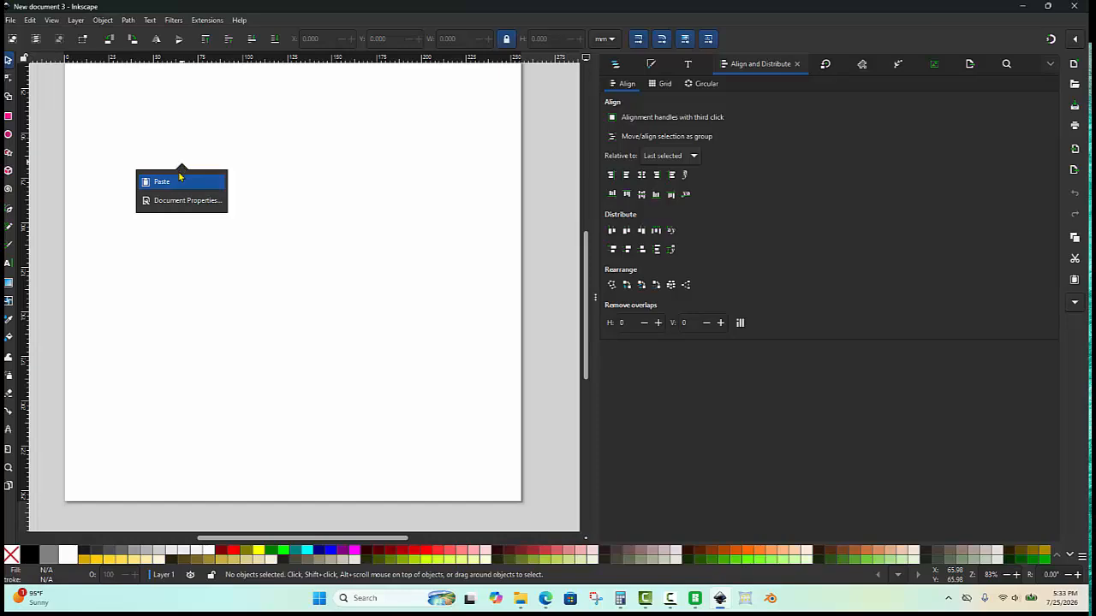
click(179, 181)
Step: Move the pasted image off the page to its right, at about X 270 mm and Y 6 mm
scroll(294, 261, down, 3)
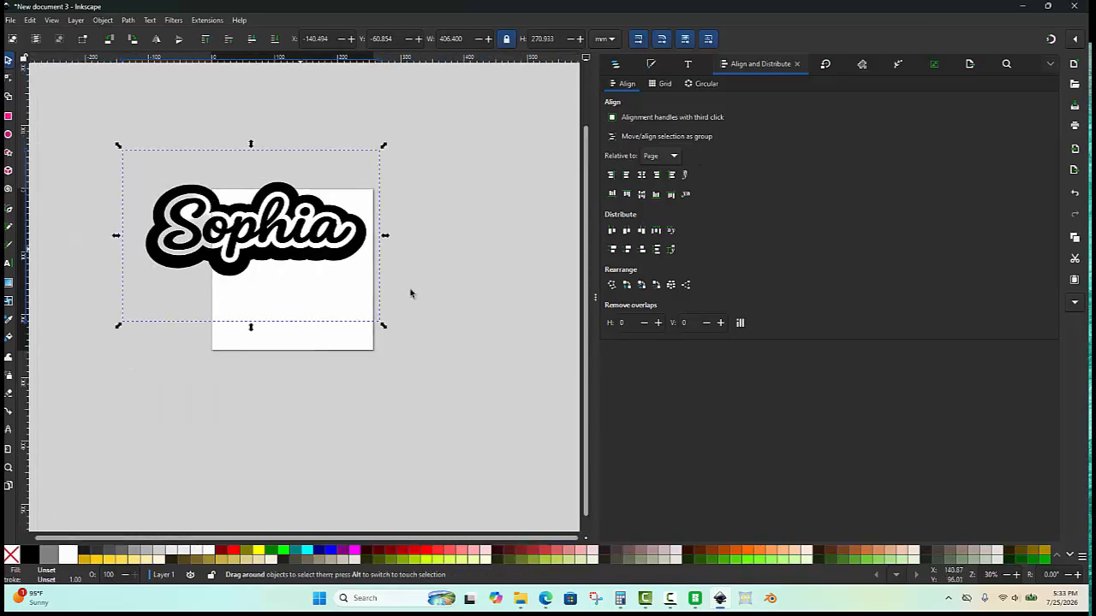
drag(408, 291, 537, 297)
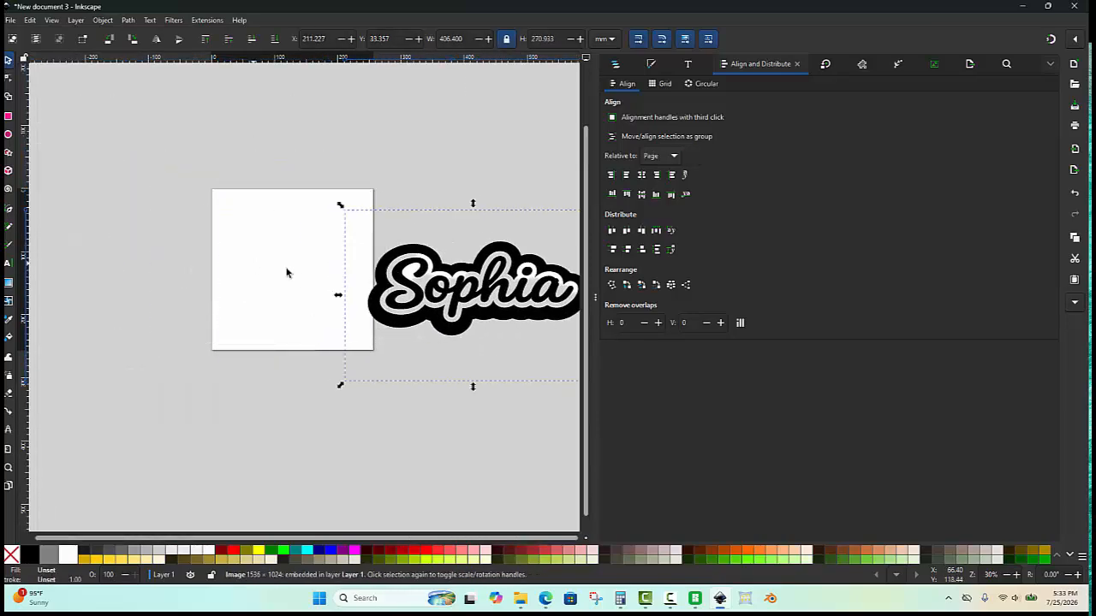
scroll(378, 257, up, 2)
drag(380, 203, 423, 189)
Step: Trace the pasted image into a vector path using a single scan with Brightness cutoff at threshold 0.450
right_click(424, 190)
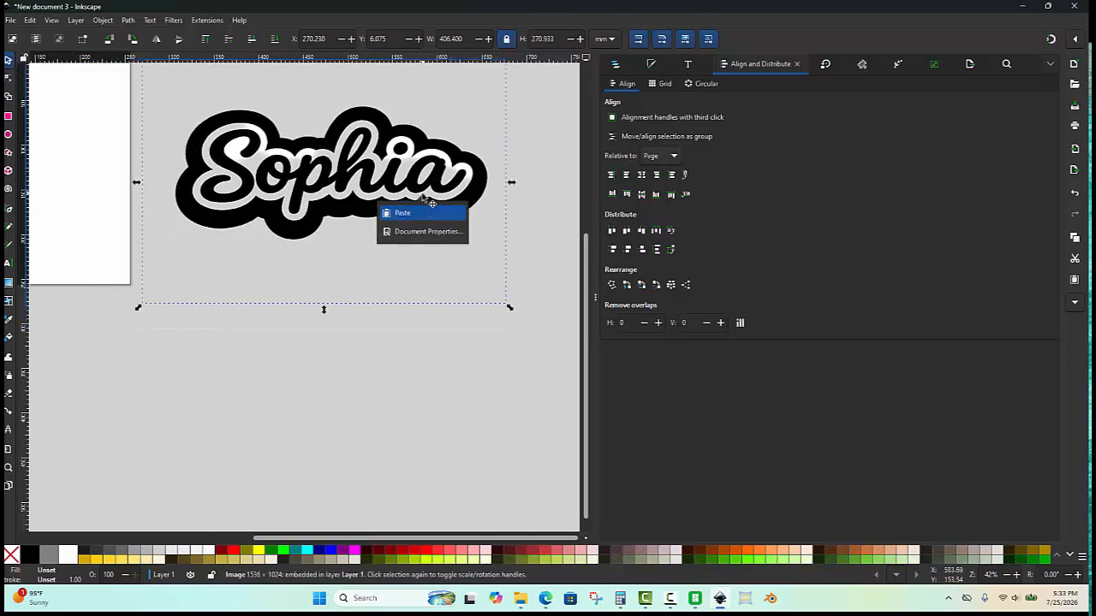
click(363, 163)
right_click(364, 168)
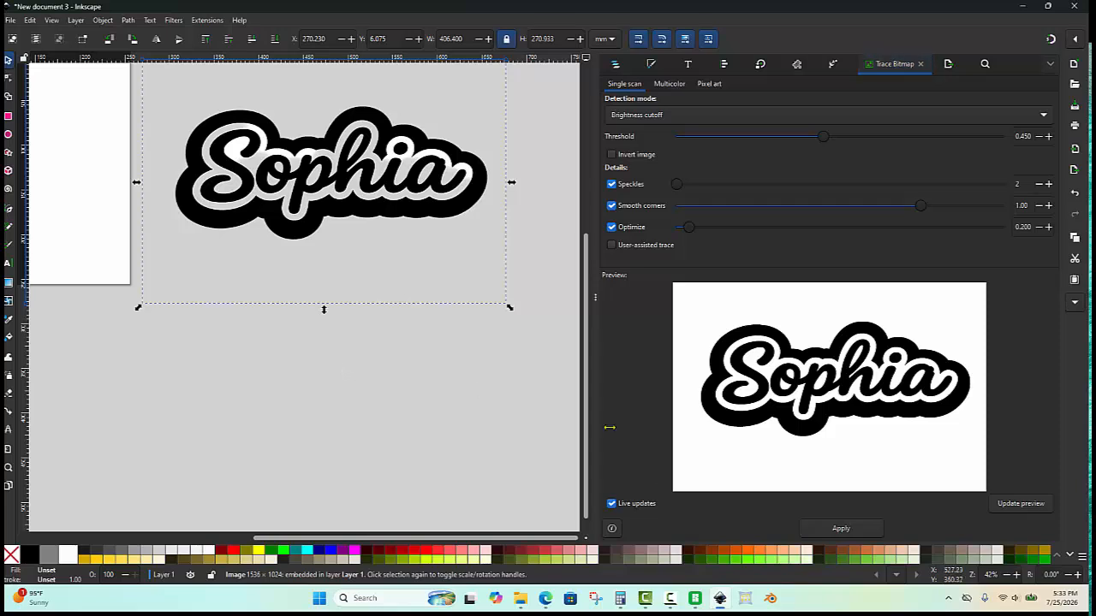
click(838, 529)
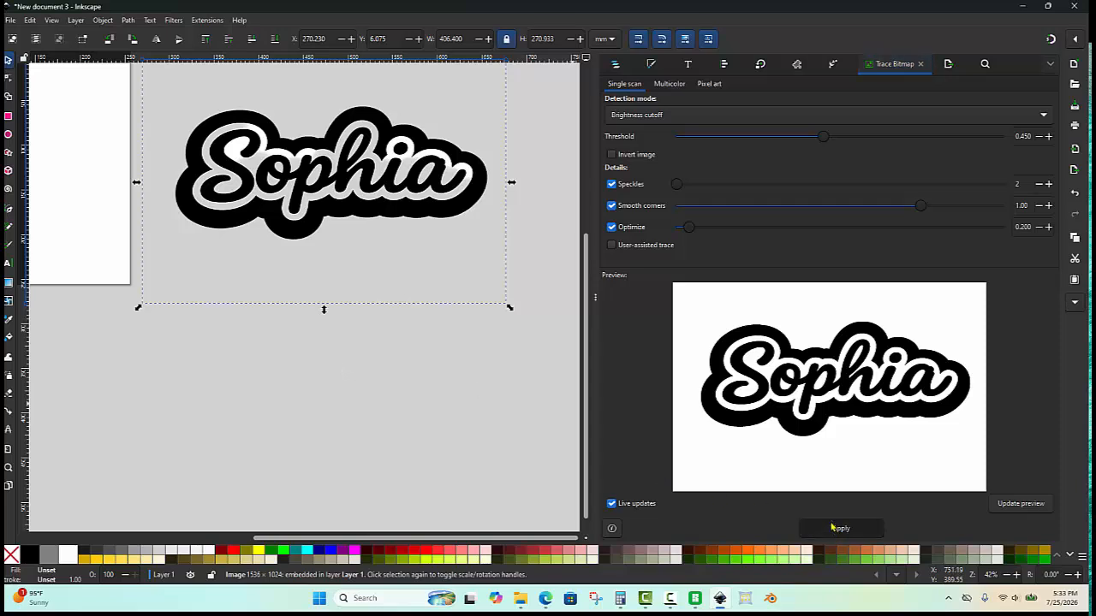
Step: Move the traced path below the original, to about X 382 mm and Y 372 mm, and delete the original bitmap
scroll(391, 215, down, 1)
drag(392, 215, 436, 421)
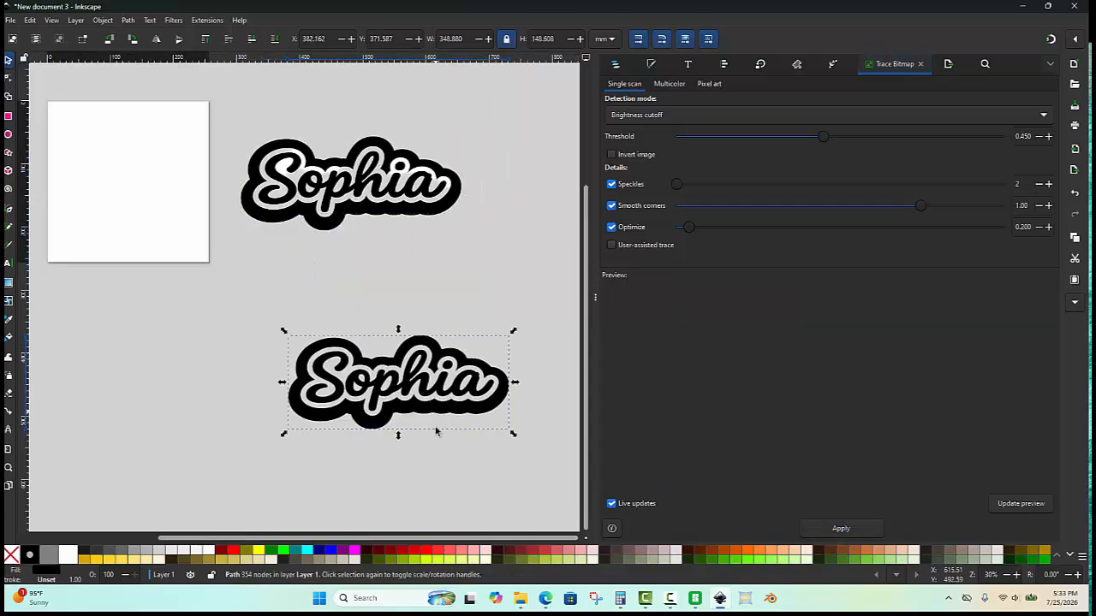
click(439, 456)
scroll(458, 450, up, 1)
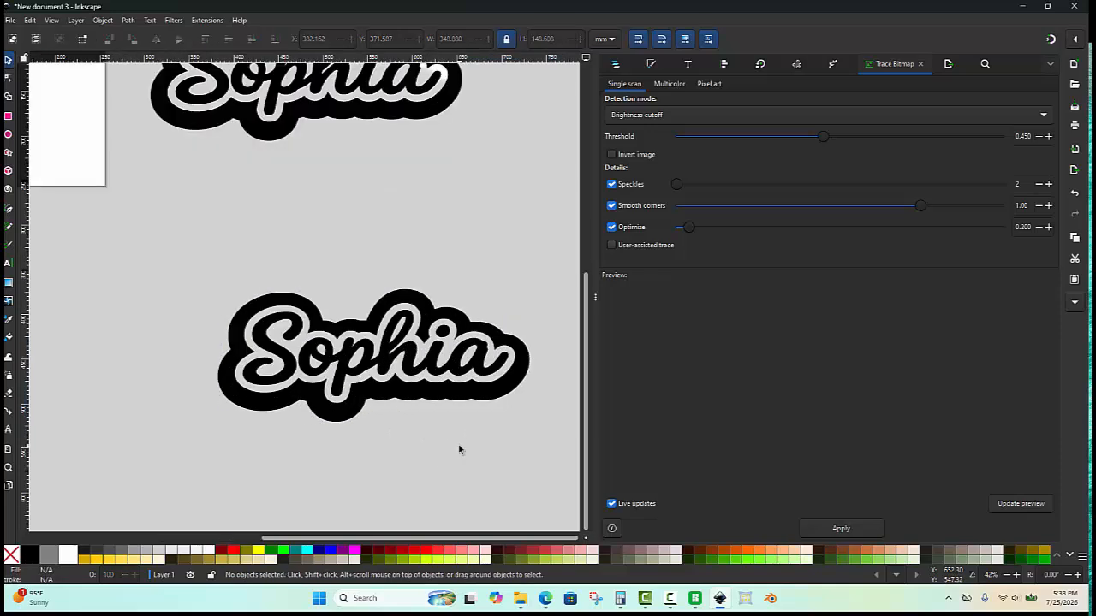
click(368, 120)
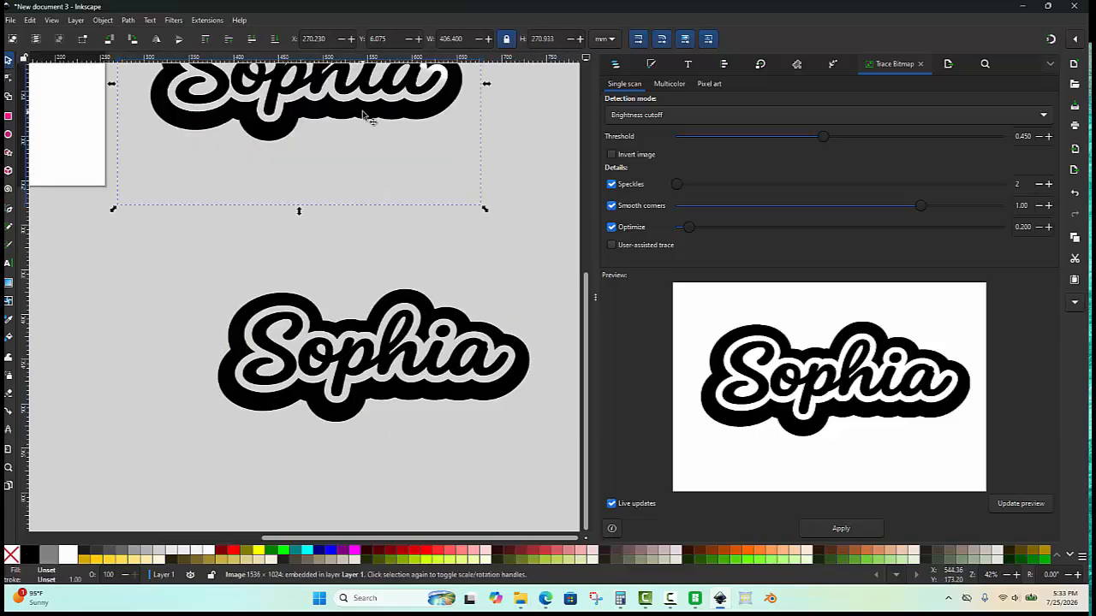
key(Delete)
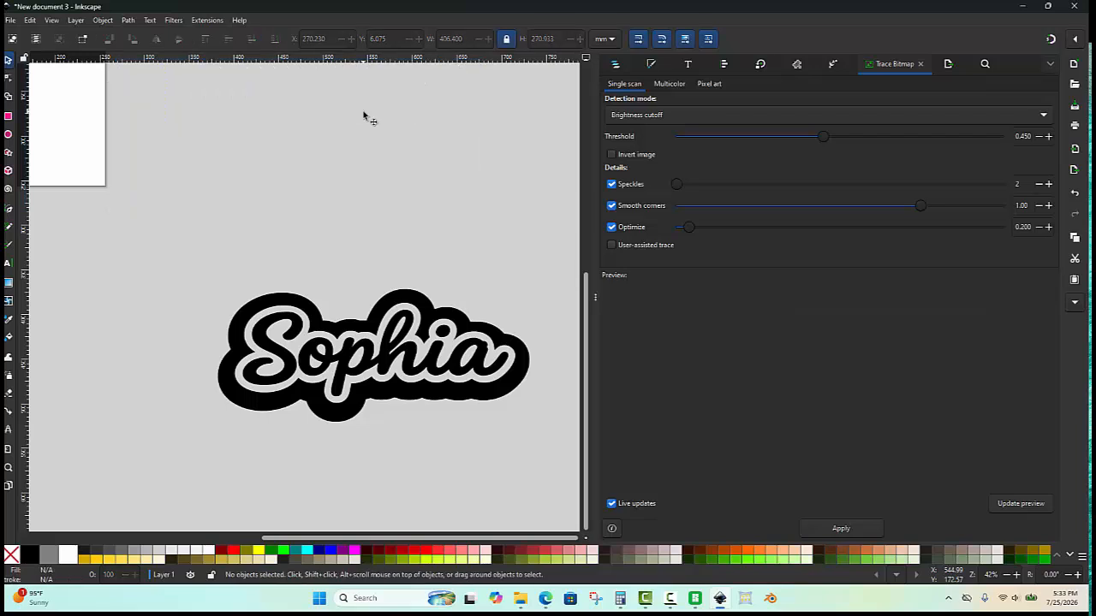
Step: Break the traced lettering path apart into separate shapes and deselect them
click(402, 399)
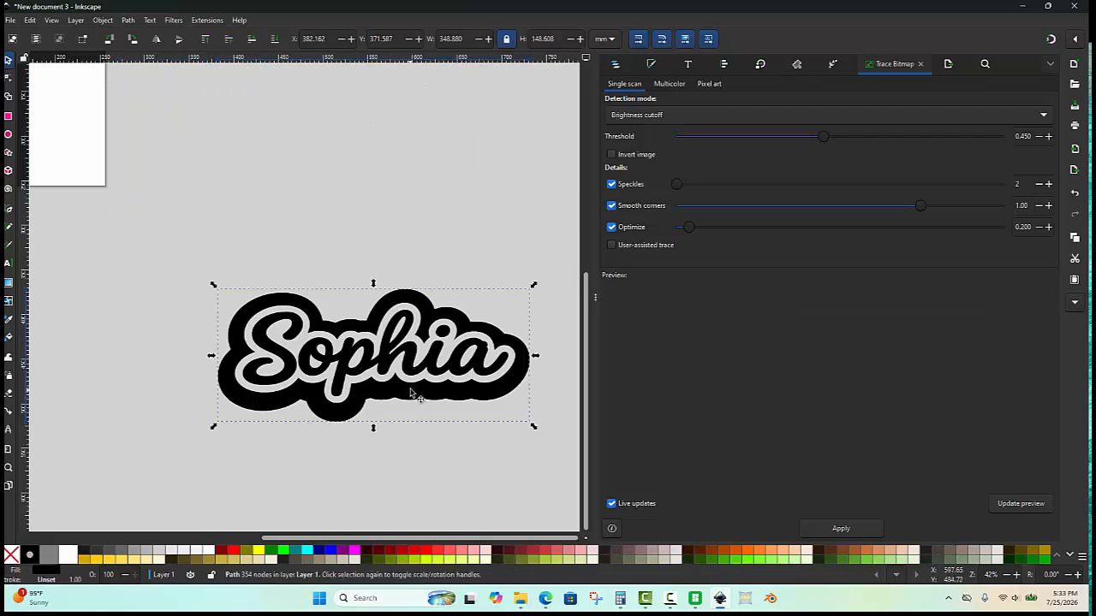
scroll(417, 389, up, 1)
scroll(358, 326, down, 1)
scroll(336, 290, up, 1)
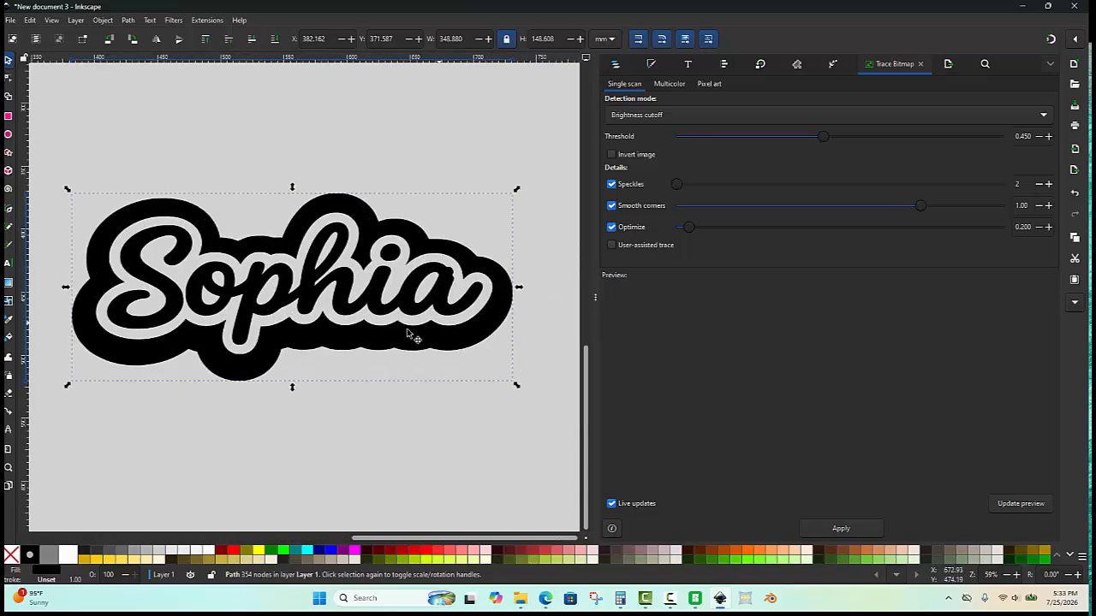
click(127, 20)
click(169, 178)
click(269, 117)
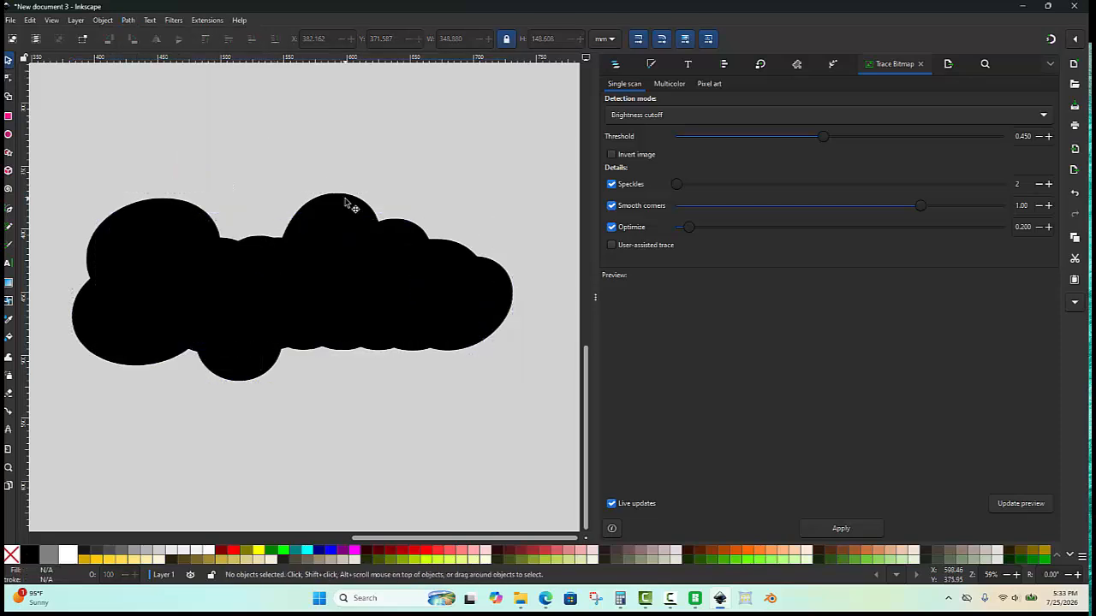
Step: Fill the outermost outline shape with the light red #D35F5F and deselect it
click(350, 205)
click(556, 552)
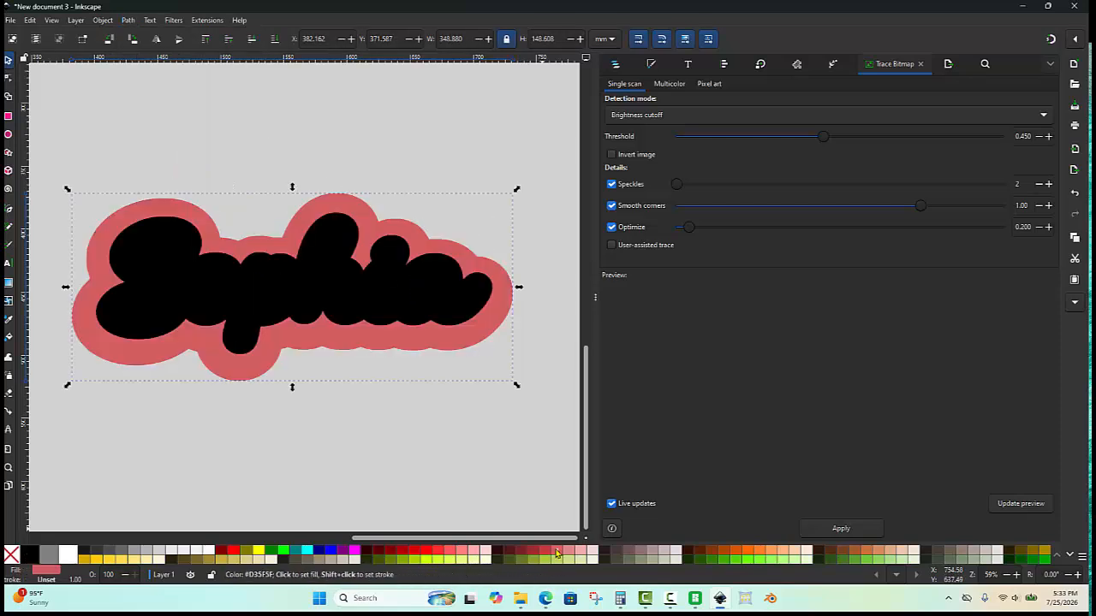
click(420, 423)
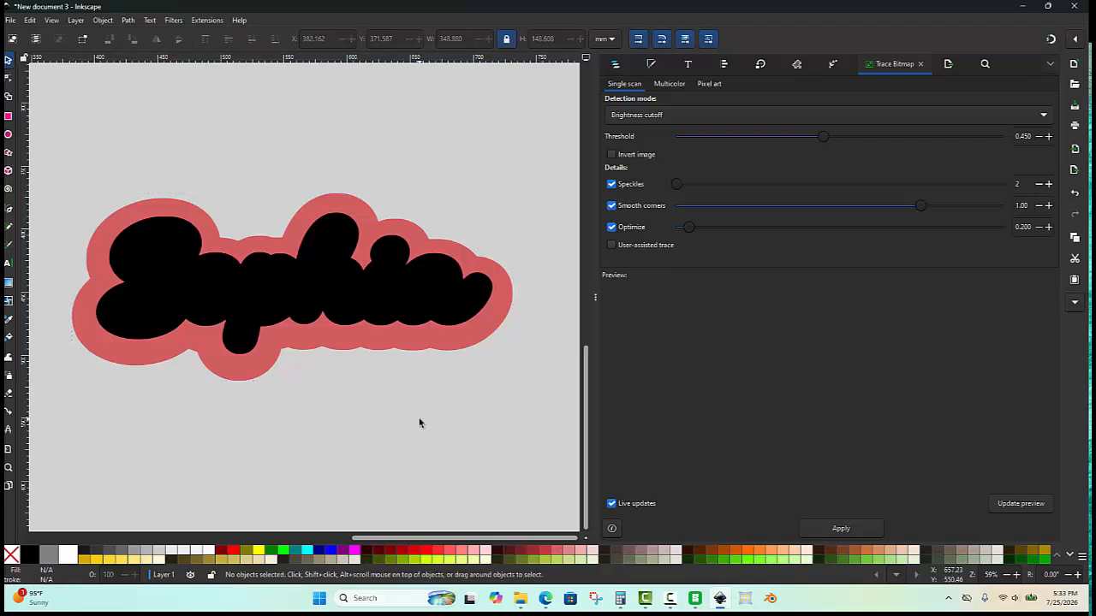
Step: Fill the middle outline shape around the lettering with magenta and deselect it
click(196, 234)
click(356, 552)
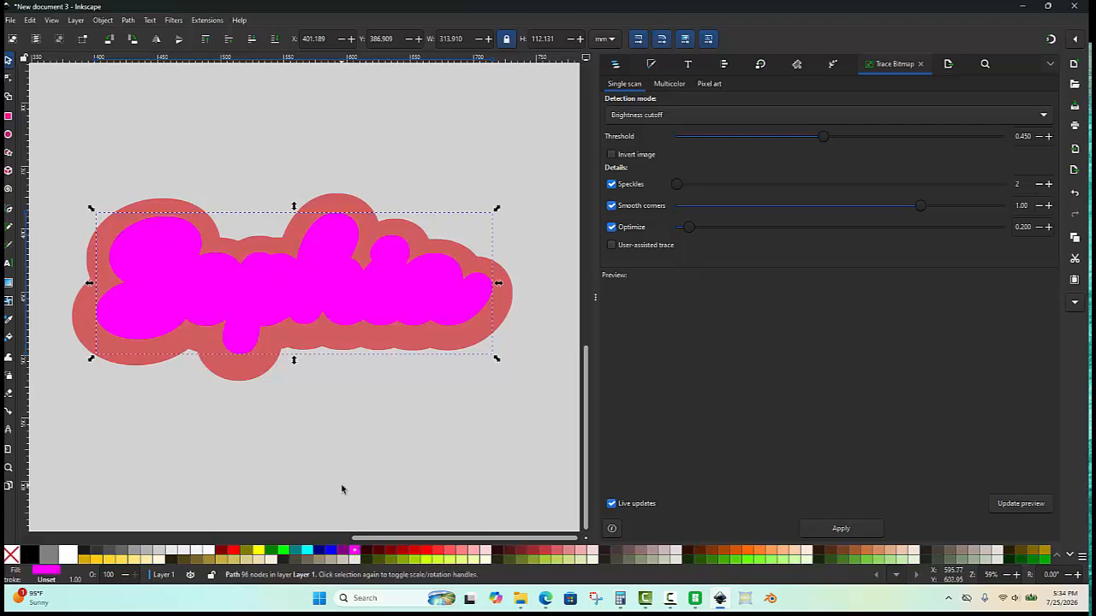
click(268, 442)
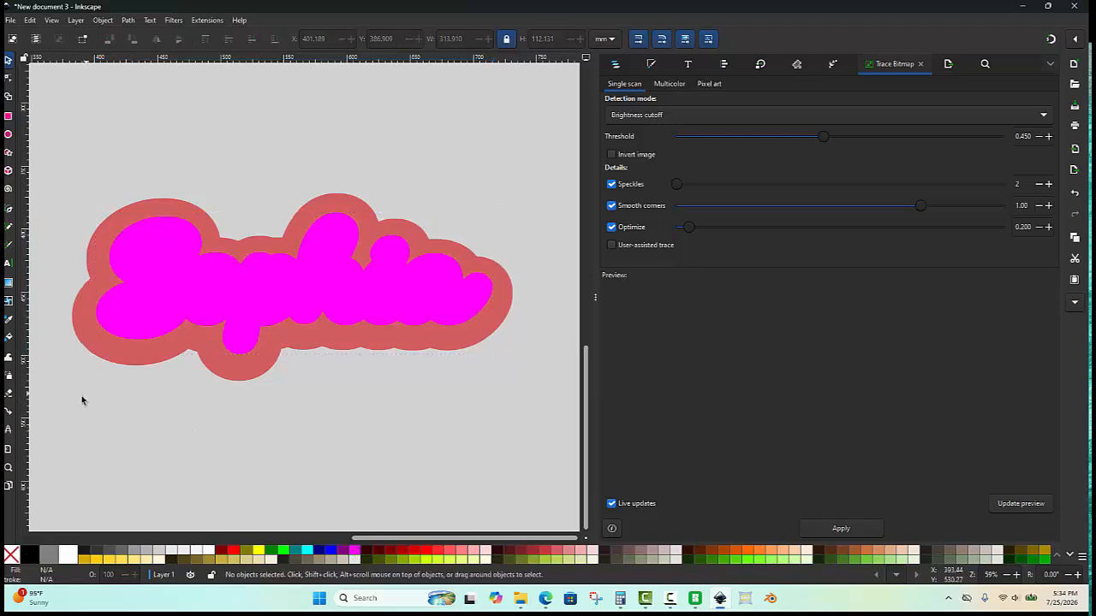
Step: Combine the lettering pieces, without the two outline shapes, into one path and raise it to the top
drag(83, 390, 516, 165)
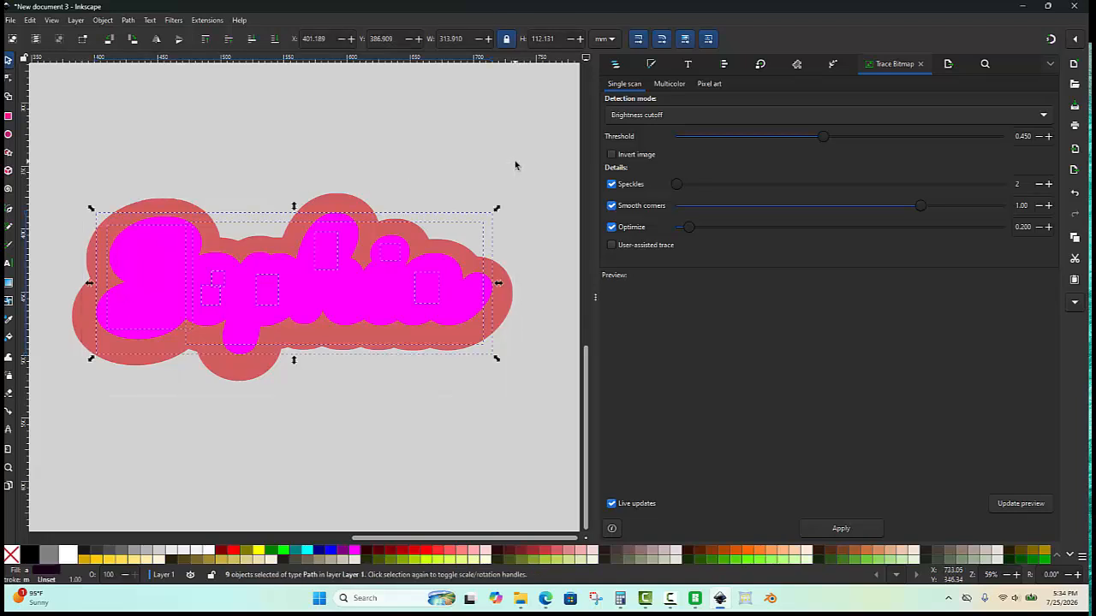
shift+click(357, 237)
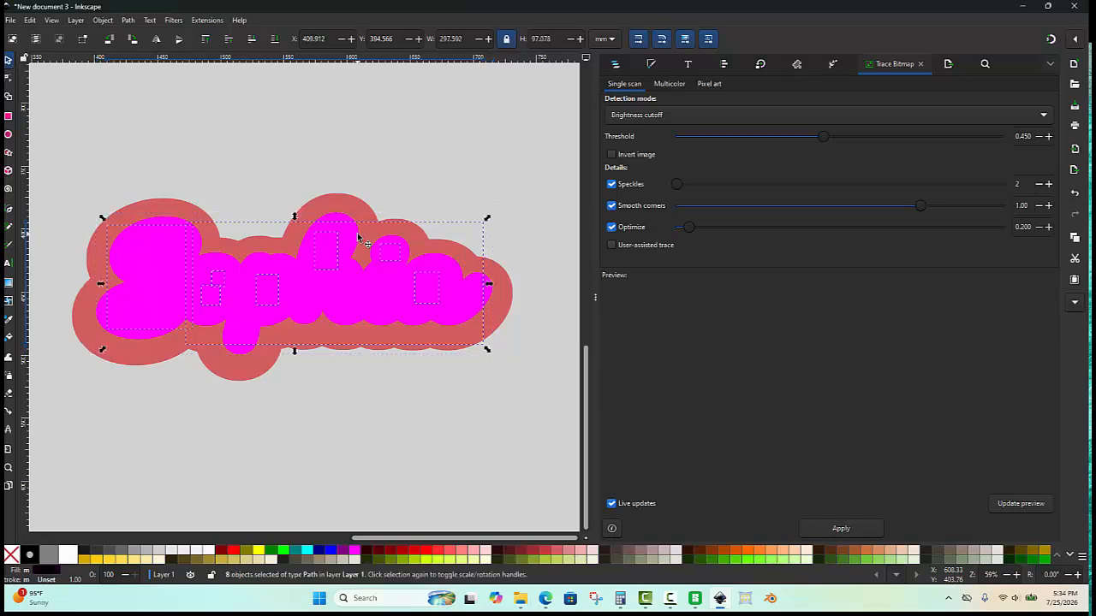
click(128, 21)
click(177, 167)
click(104, 21)
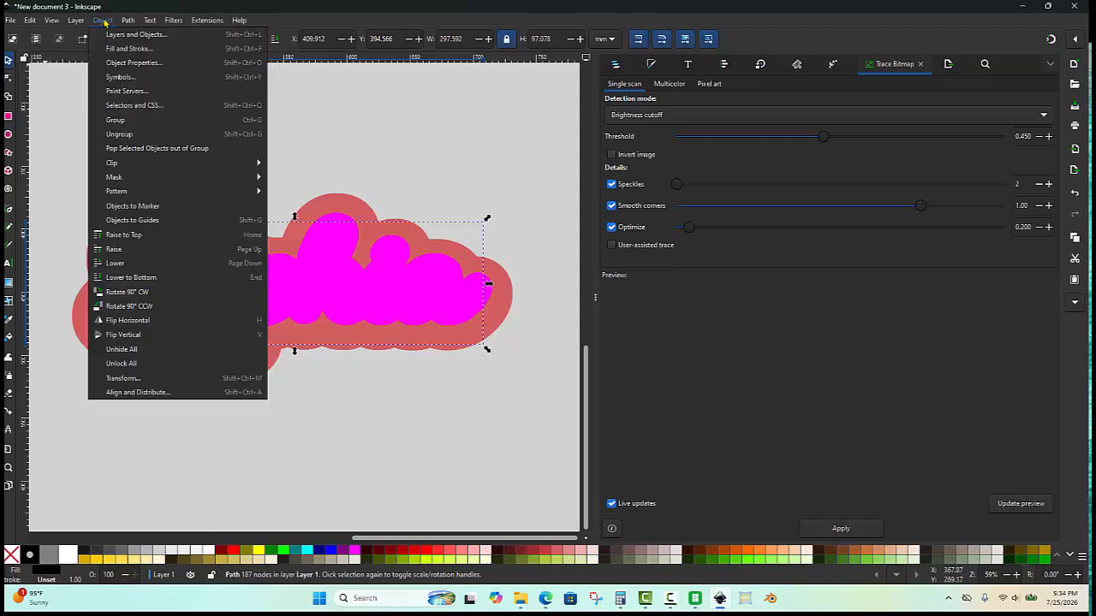
click(124, 234)
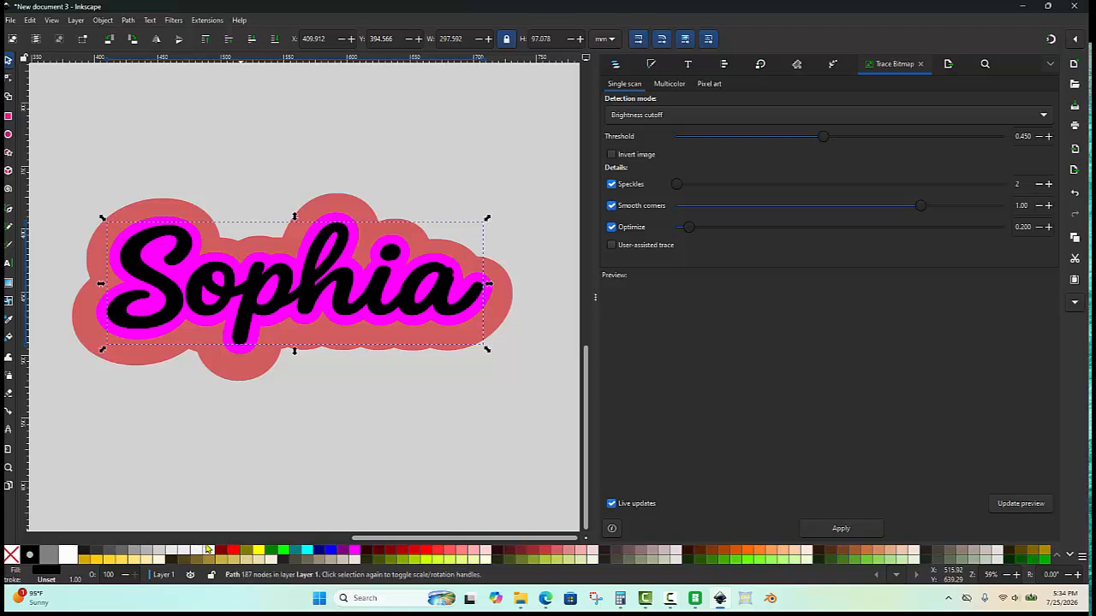
click(310, 413)
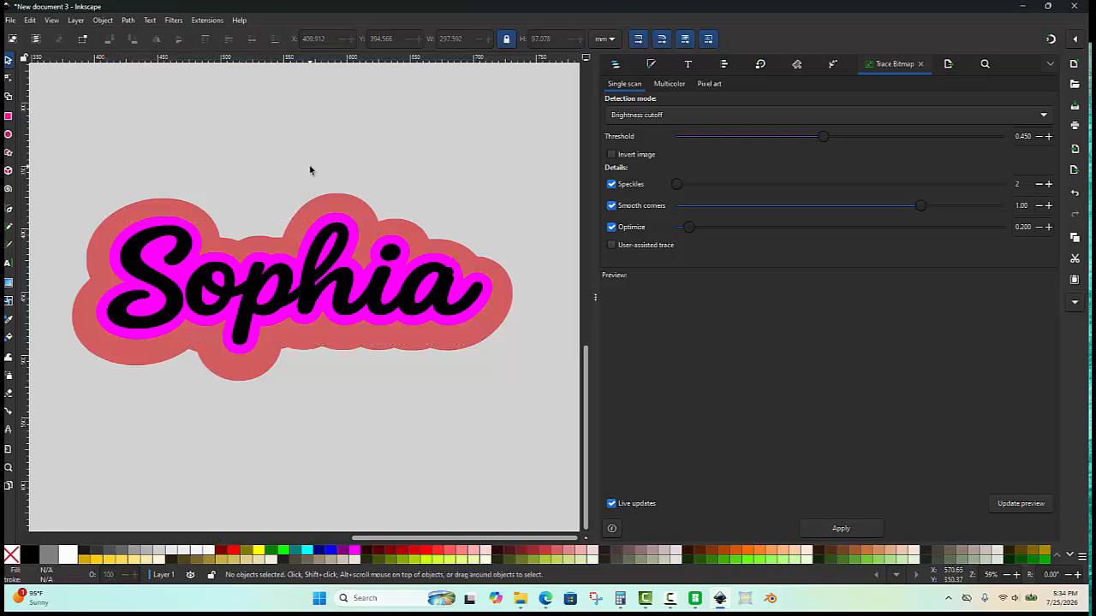
Step: Resize all three name layers together to a width of 200 mm with proportions locked, and deselect them
scroll(310, 169, down, 1)
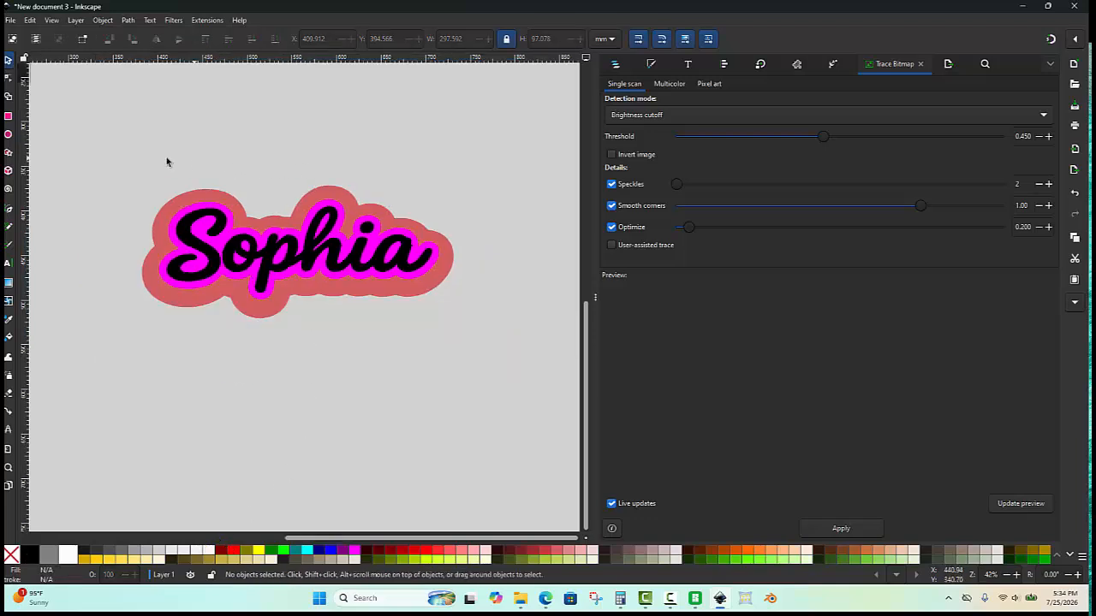
drag(112, 147, 476, 351)
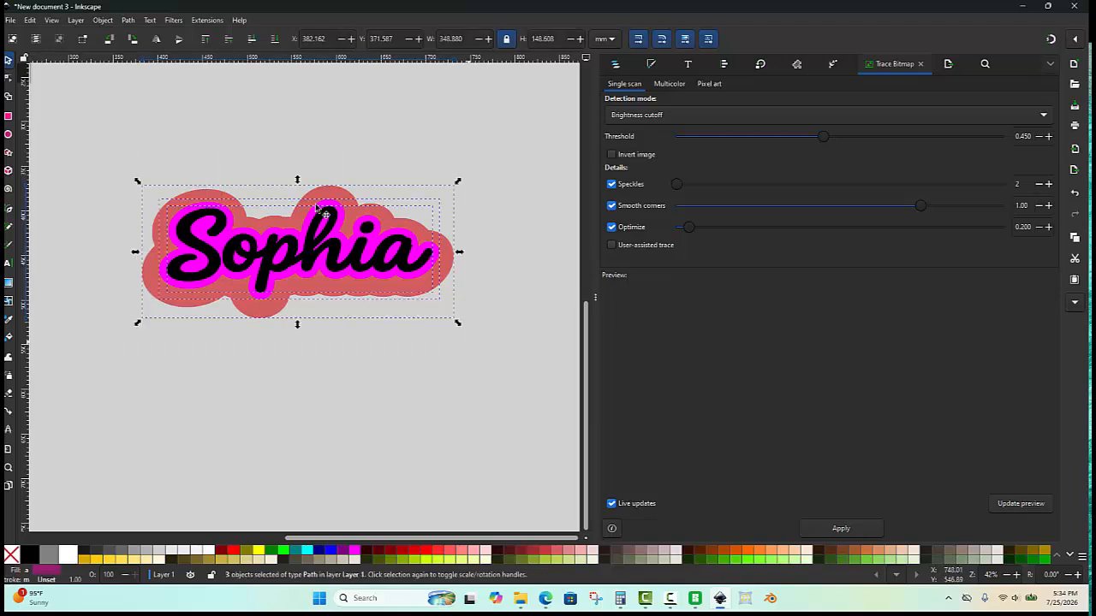
scroll(287, 174, up, 1)
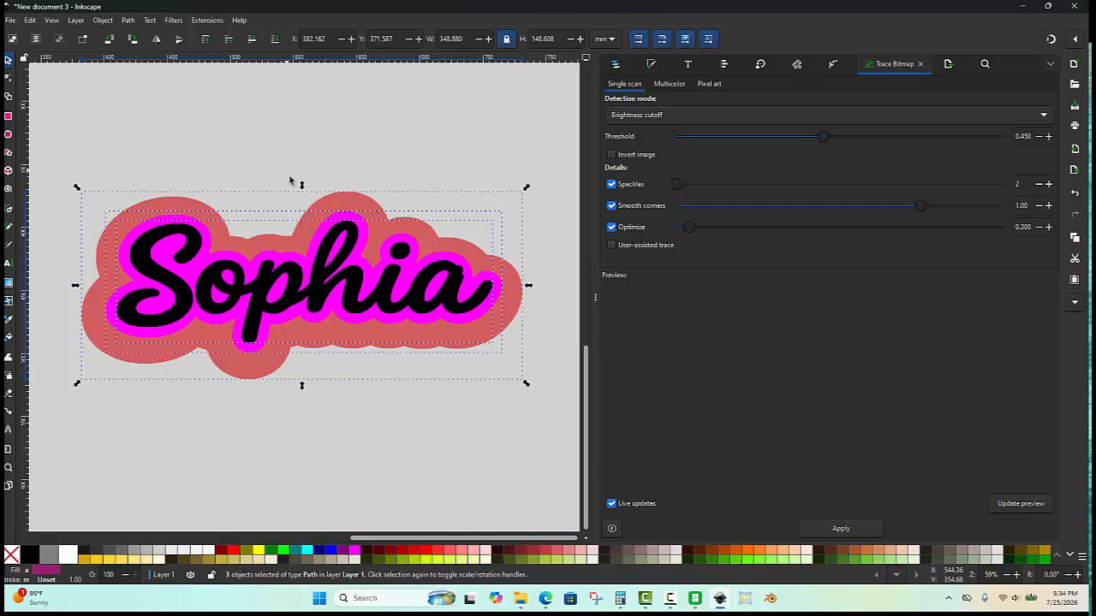
scroll(291, 181, down, 1)
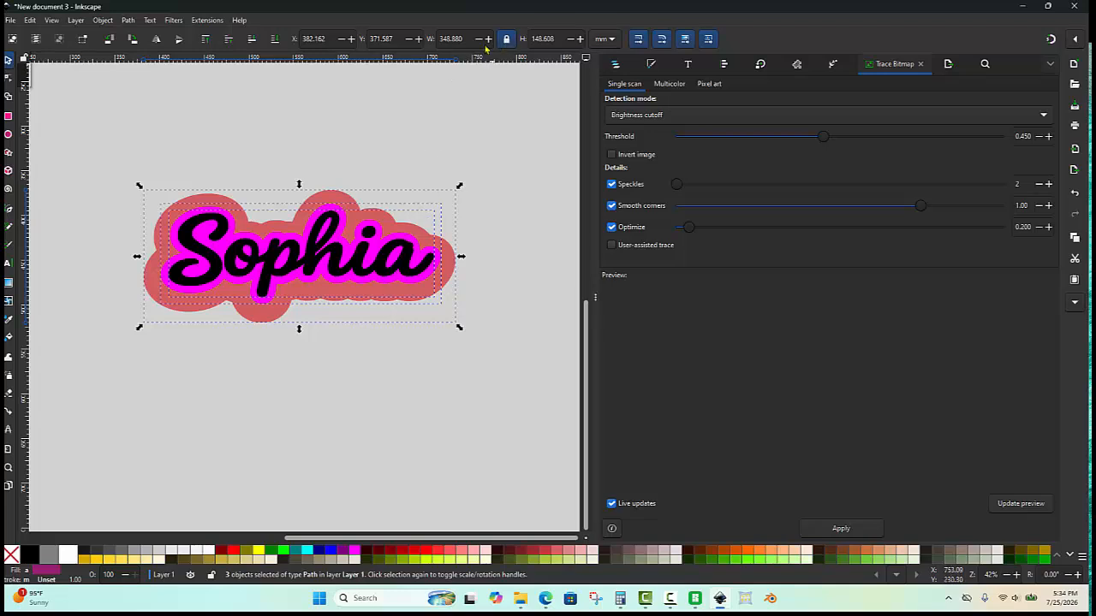
drag(462, 38, 429, 42)
text(200)
key(Return)
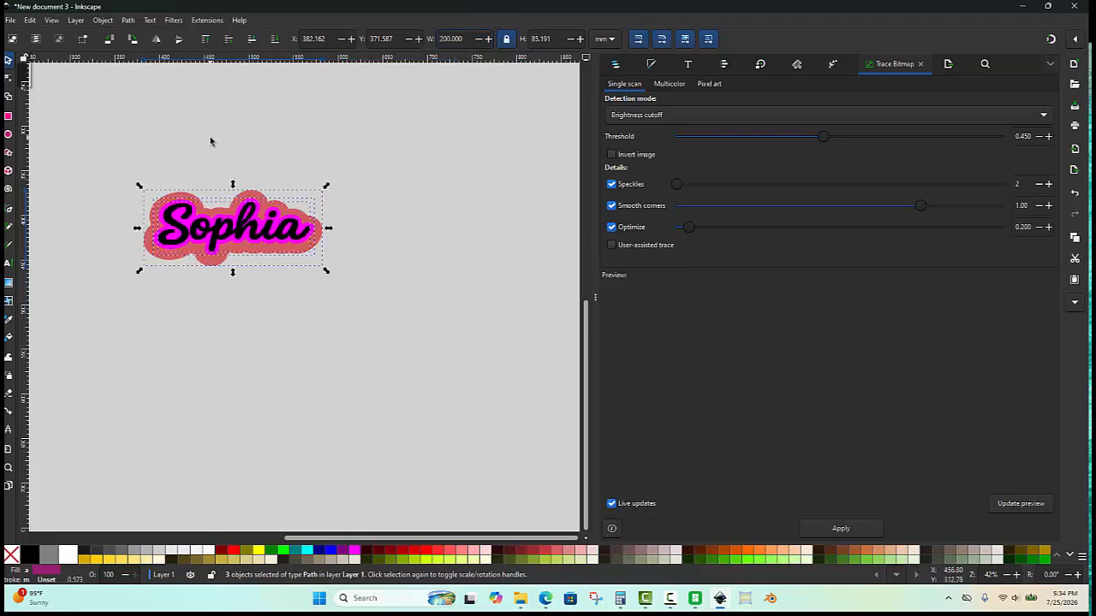
scroll(137, 243, up, 1)
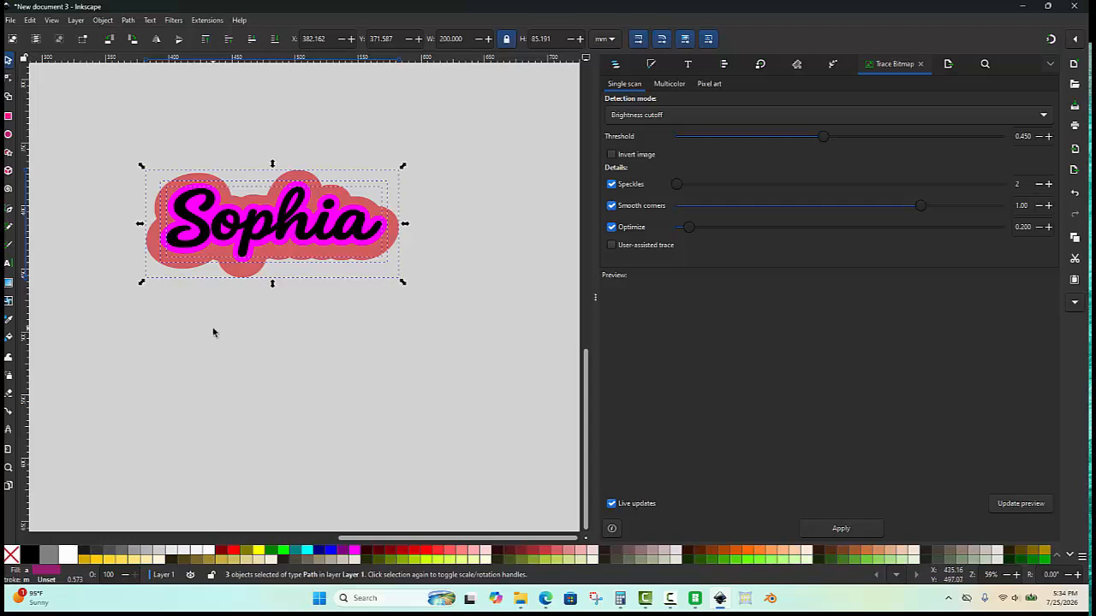
click(379, 323)
scroll(146, 190, up, 1)
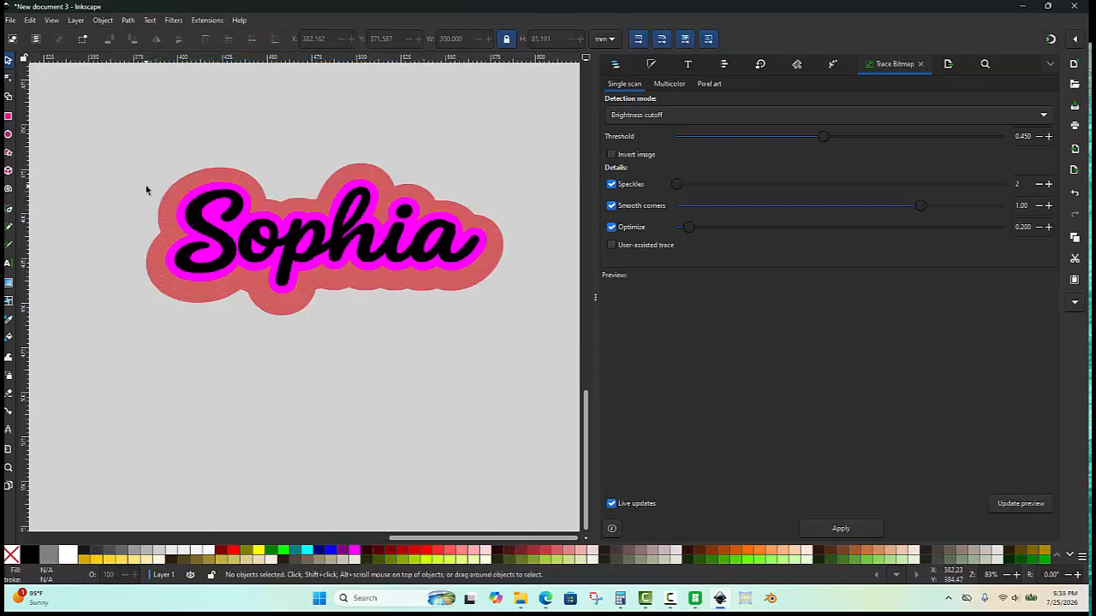
scroll(274, 199, down, 1)
scroll(315, 156, up, 1)
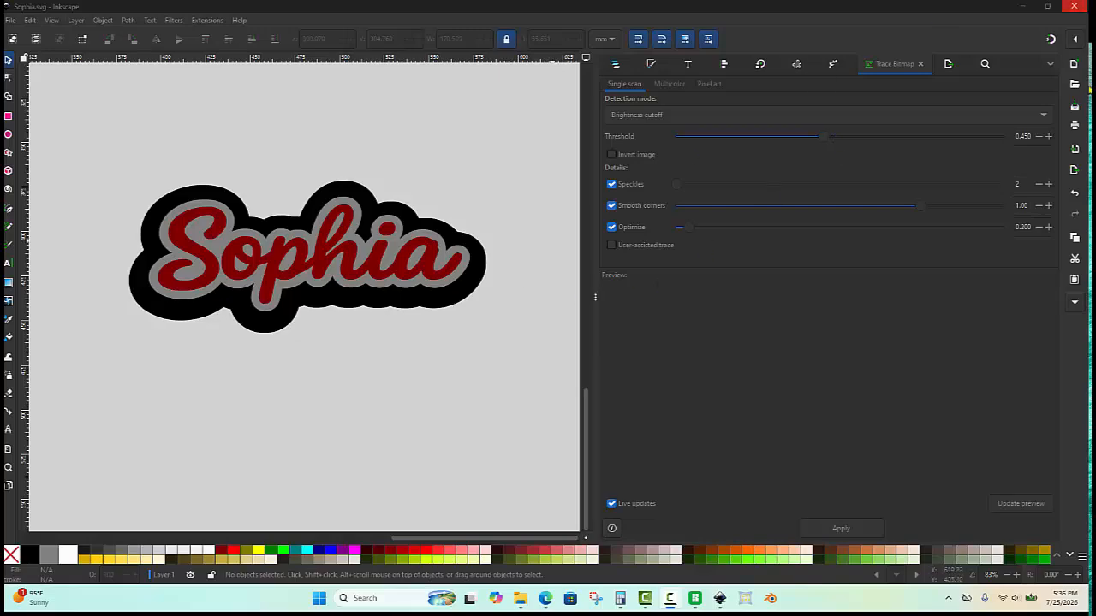
Step: Convert Sophia.svg from the desktop to a 3MF file with the drop-in converter and open Sophia.3mf in Bambu Studio
click(1028, 6)
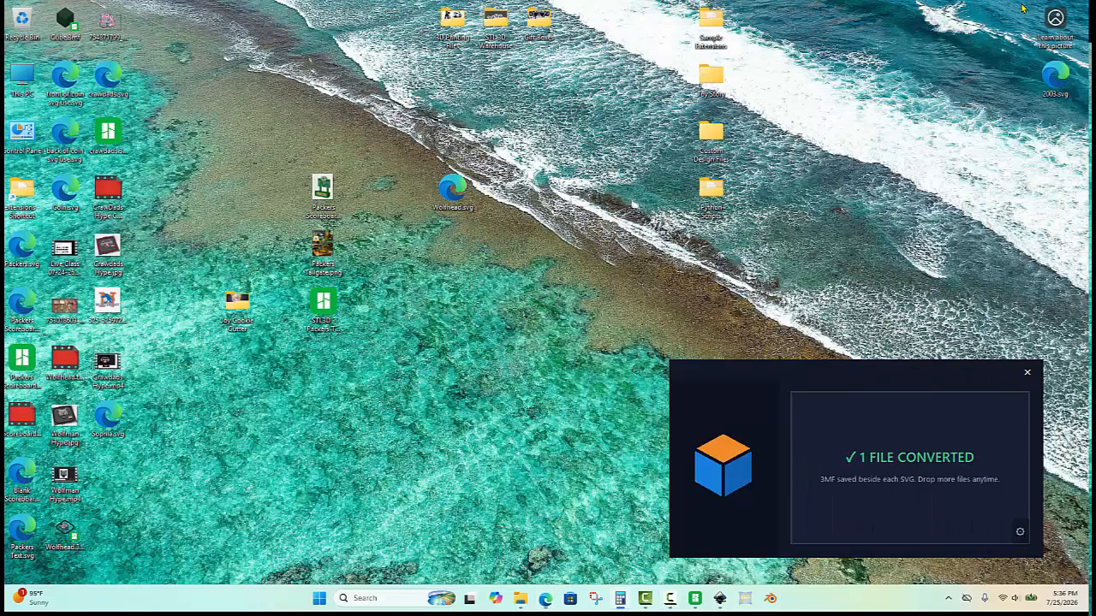
click(1024, 7)
drag(109, 428, 917, 462)
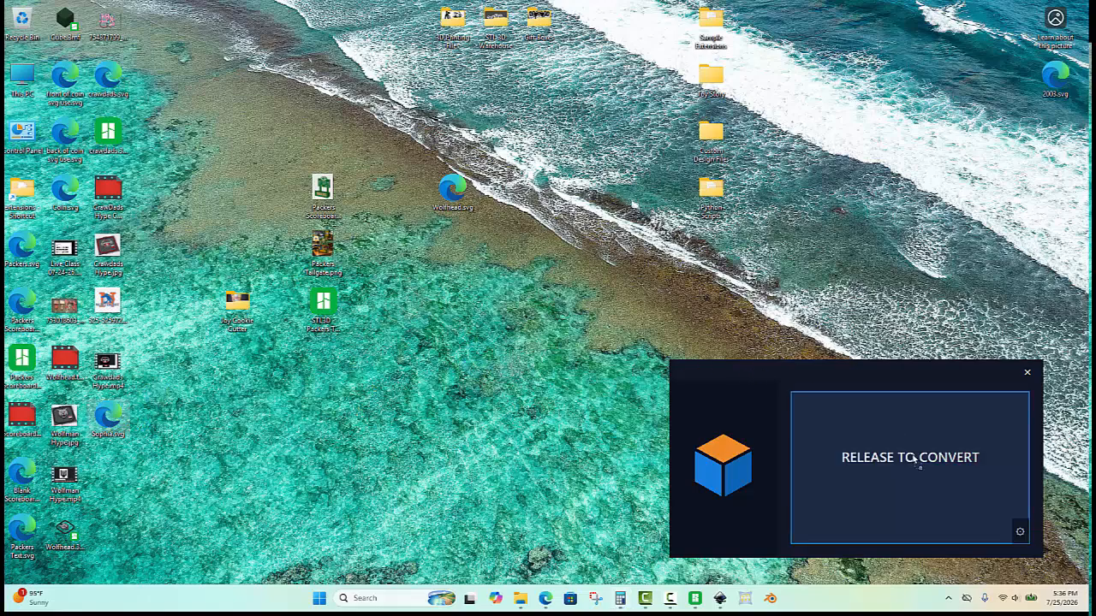
drag(915, 460, 916, 460)
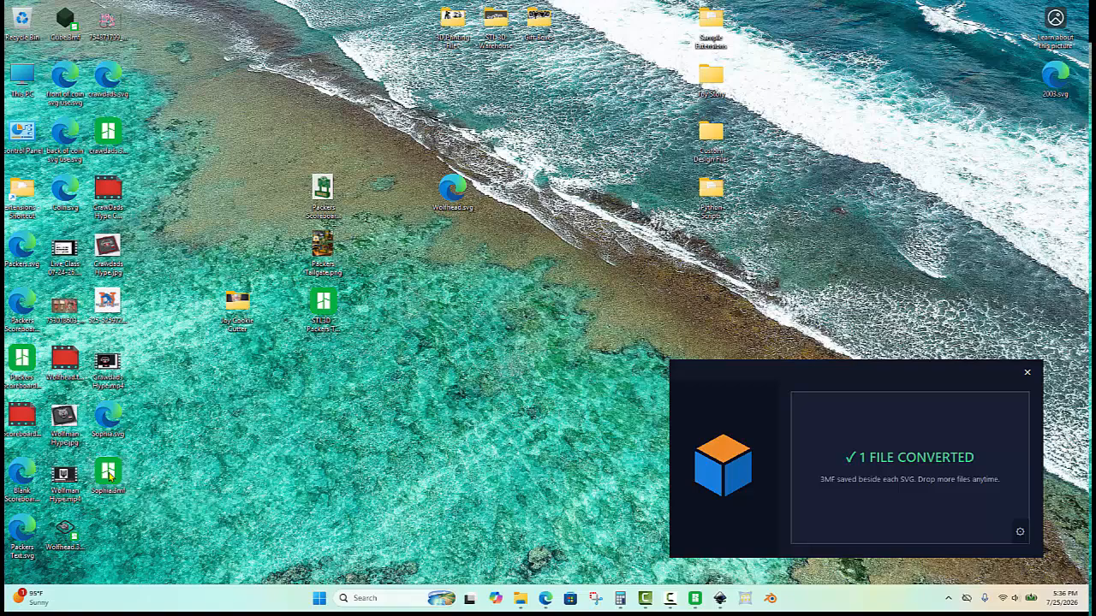
double_click(107, 477)
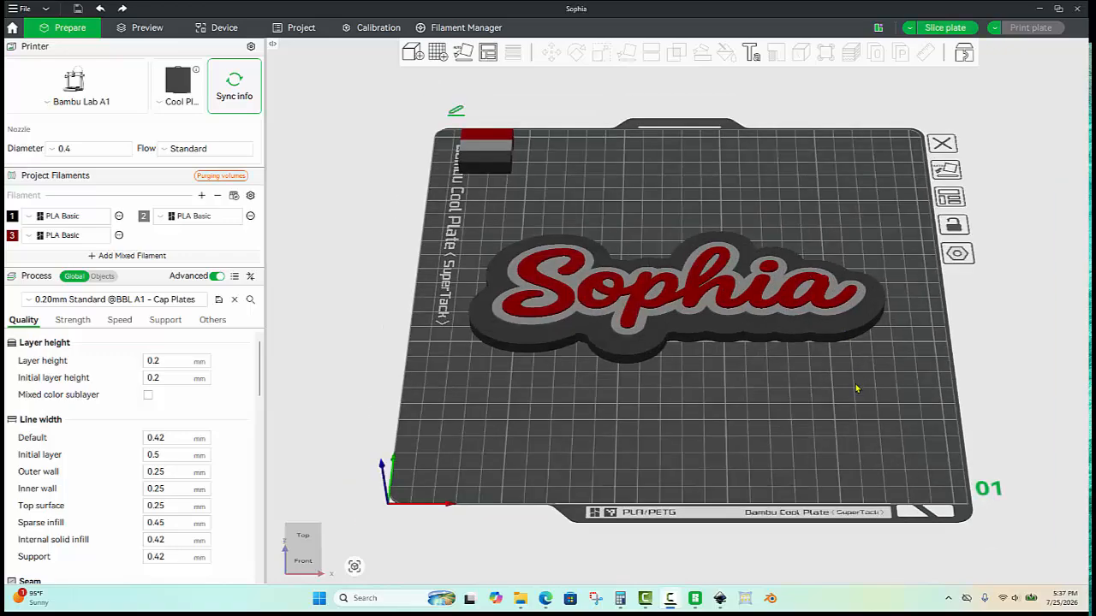
Step: Examine the three-colour layered name sign on the build plate from several angles and close up
drag(856, 385, 795, 410)
scroll(794, 445, up, 4)
mouse_move(764, 450)
mouse_down()
mouse_move(721, 444)
mouse_move(700, 421)
mouse_move(779, 448)
mouse_up()
scroll(782, 453, up, 5)
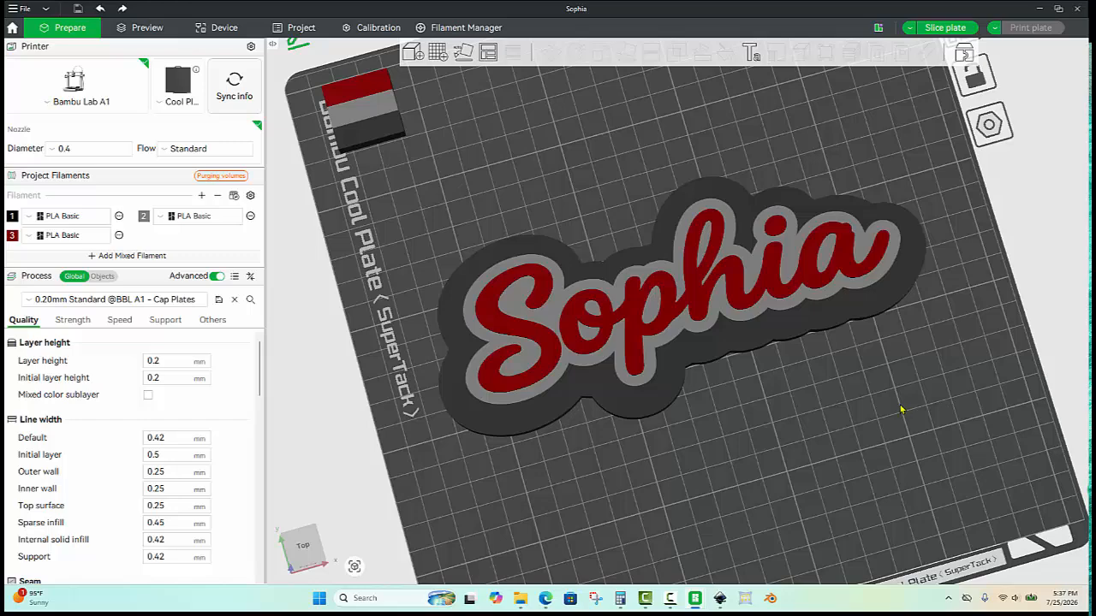
key(0)
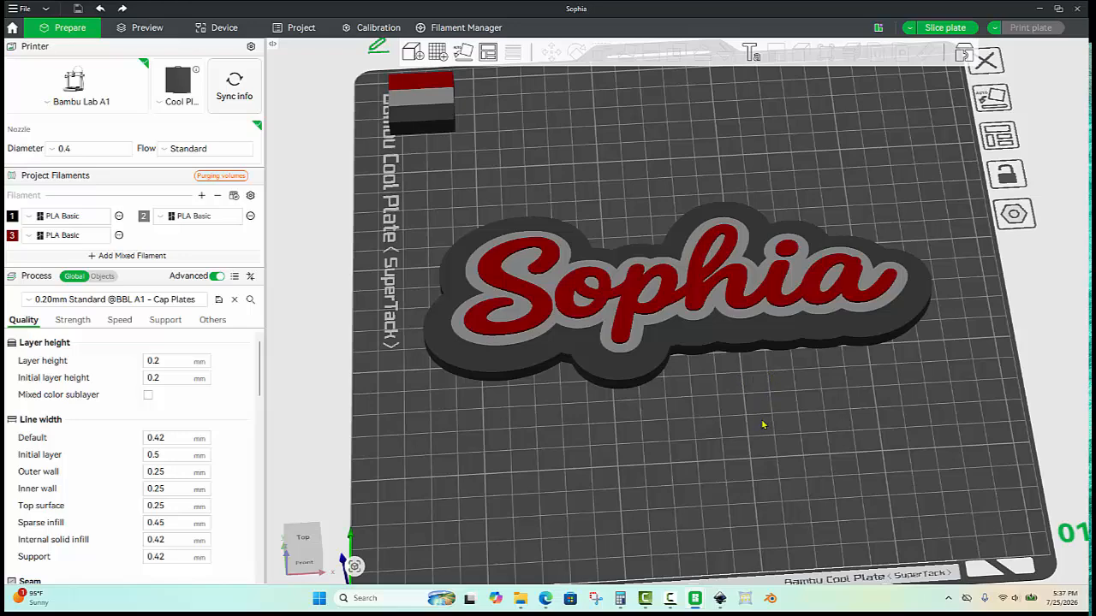
mouse_move(763, 425)
mouse_down()
mouse_move(761, 403)
mouse_move(770, 427)
mouse_up()
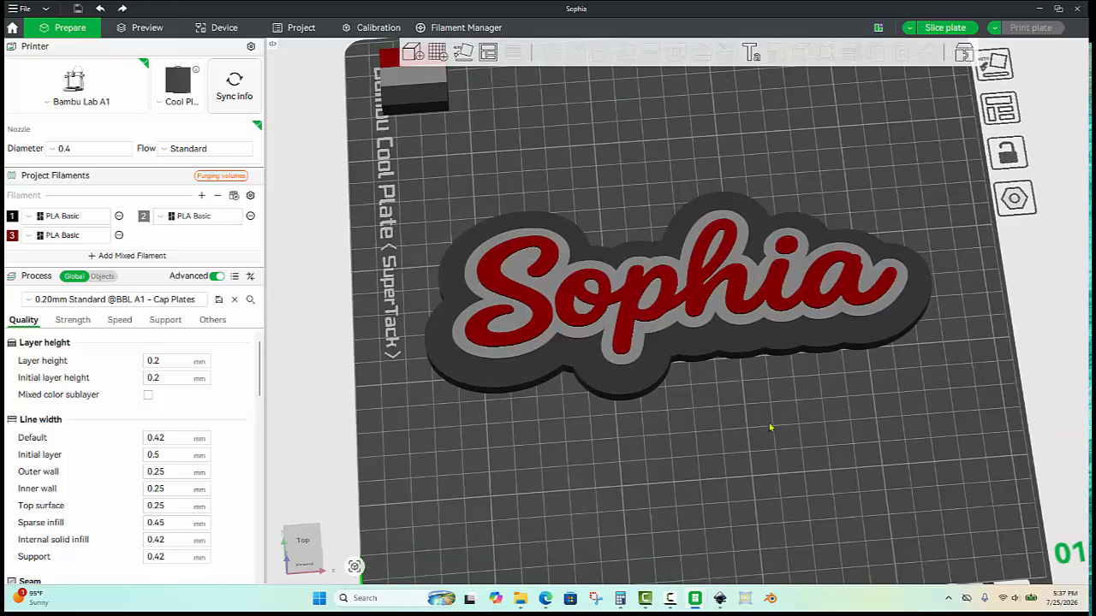
scroll(794, 414, up, 2)
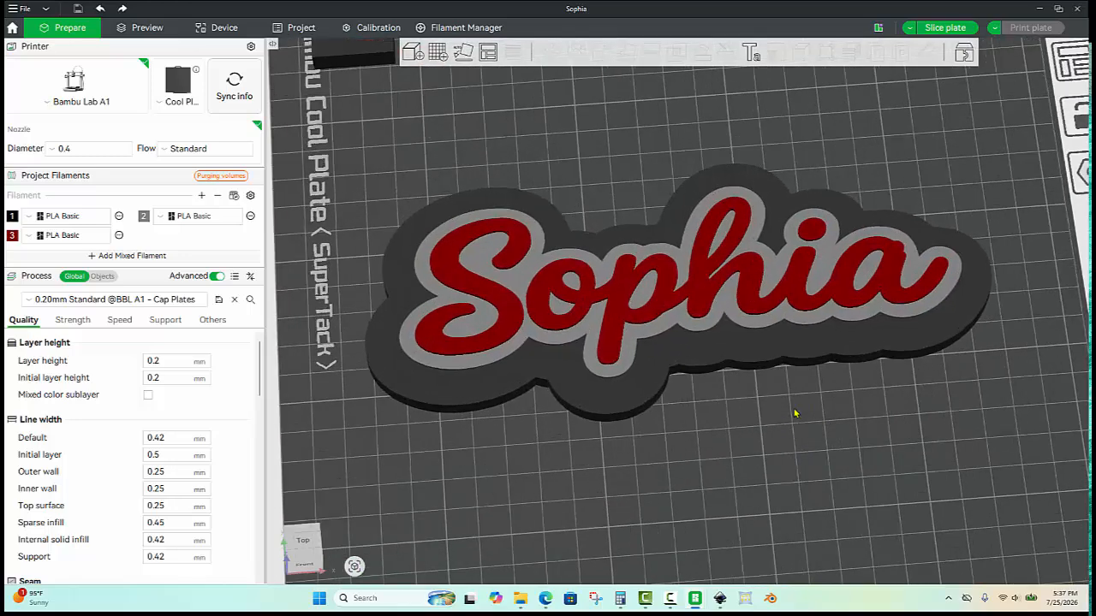